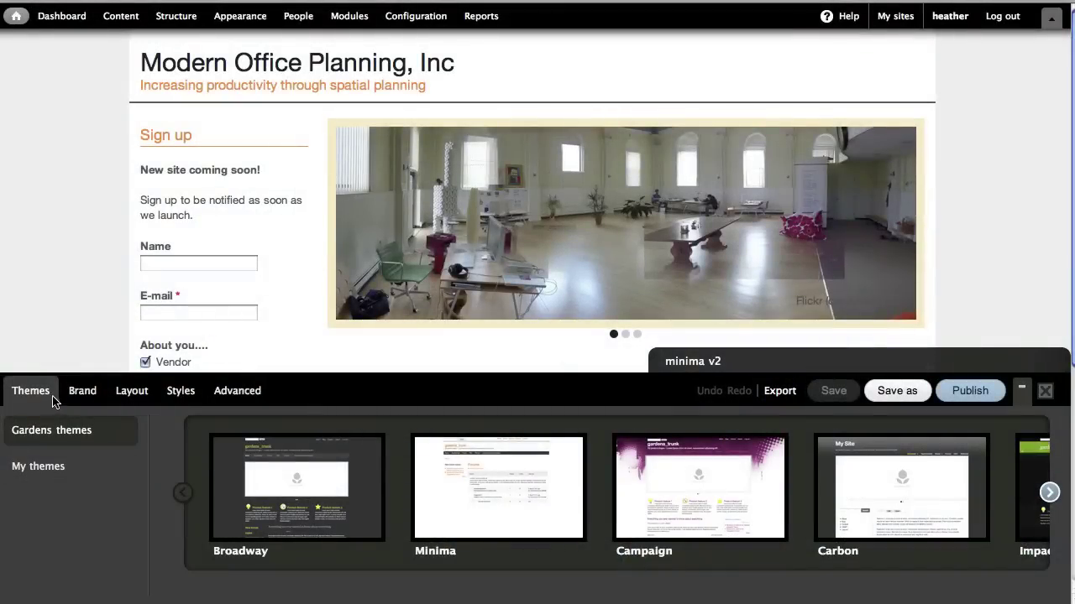
- Browse Brand and Layout, then show the Styles font settings for the header site name
{"action": "left_click", "coordinate": [90, 395]}
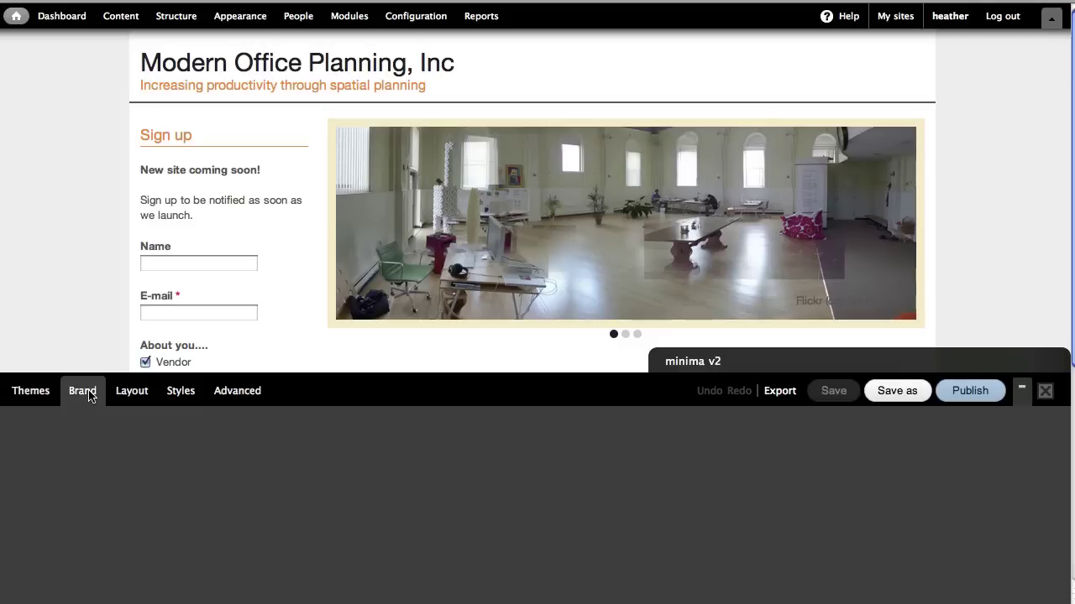
{"action": "left_click", "coordinate": [130, 395]}
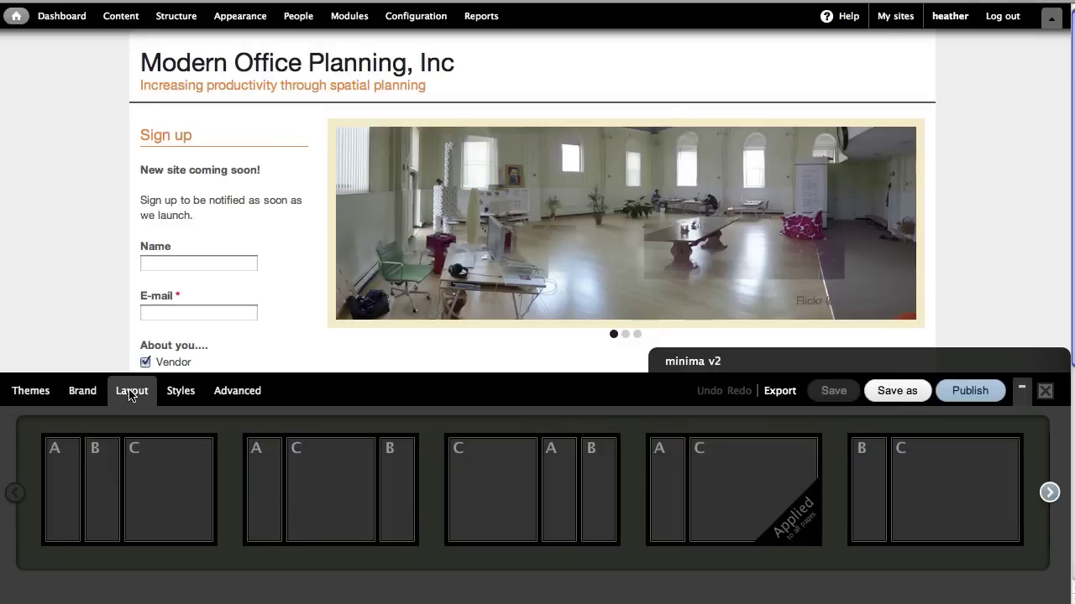
{"action": "left_click", "coordinate": [179, 391]}
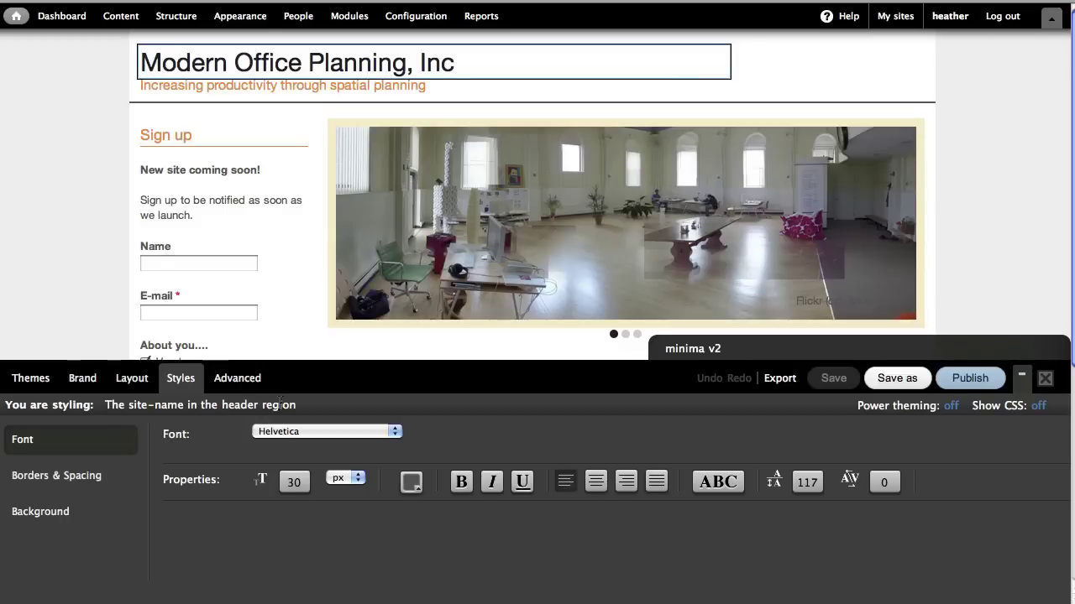
- Select the sidebar, turn Power theming on and try broader breadcrumb targets
{"action": "left_click", "coordinate": [310, 136]}
{"action": "left_click", "coordinate": [951, 405]}
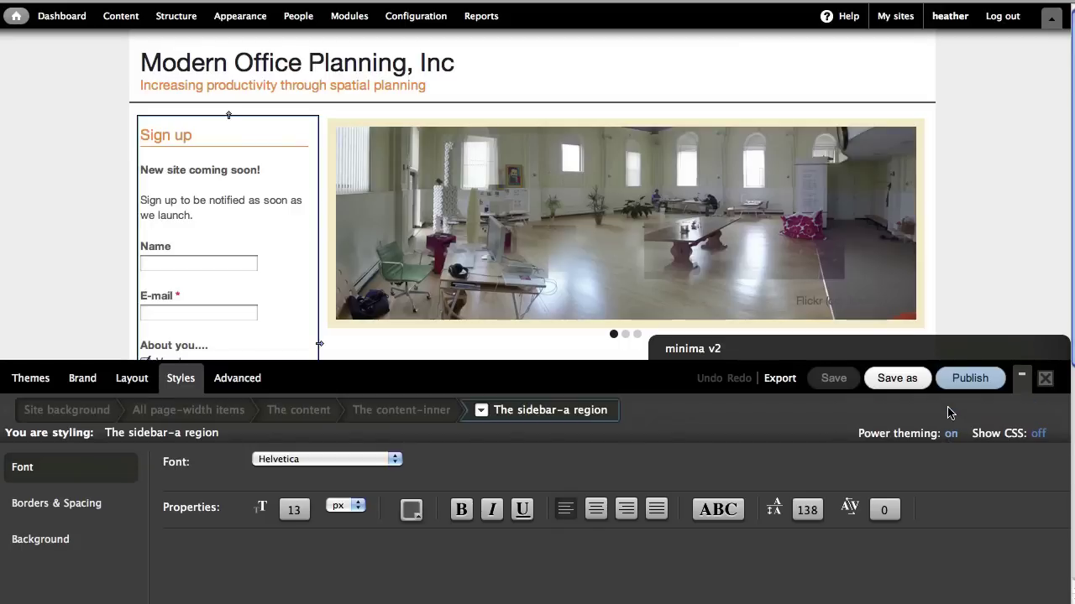
{"action": "left_click", "coordinate": [309, 417]}
{"action": "left_click", "coordinate": [502, 409]}
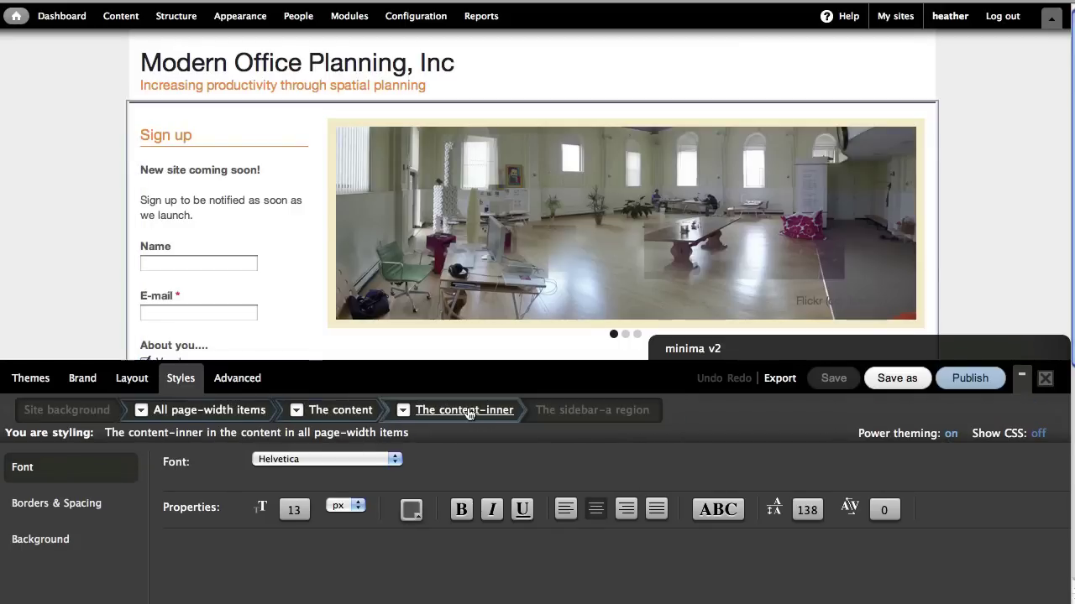
{"action": "left_click", "coordinate": [361, 410]}
{"action": "left_click", "coordinate": [32, 410]}
{"action": "left_click", "coordinate": [163, 410]}
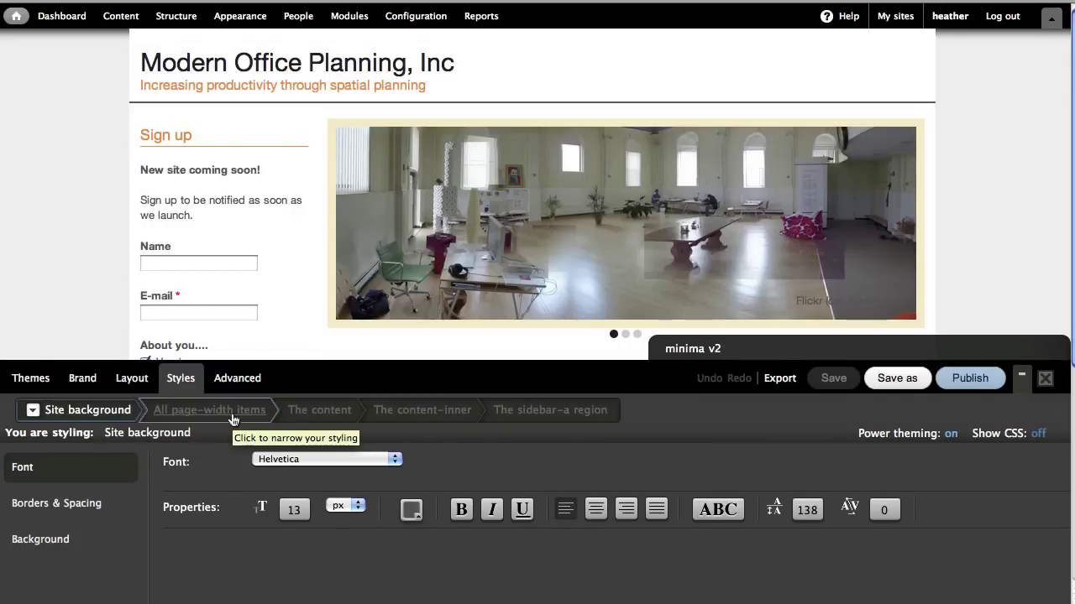
- Show CSS selectors and target body .page-width #content #content-inner #sidebar-a
{"action": "left_click", "coordinate": [1039, 435]}
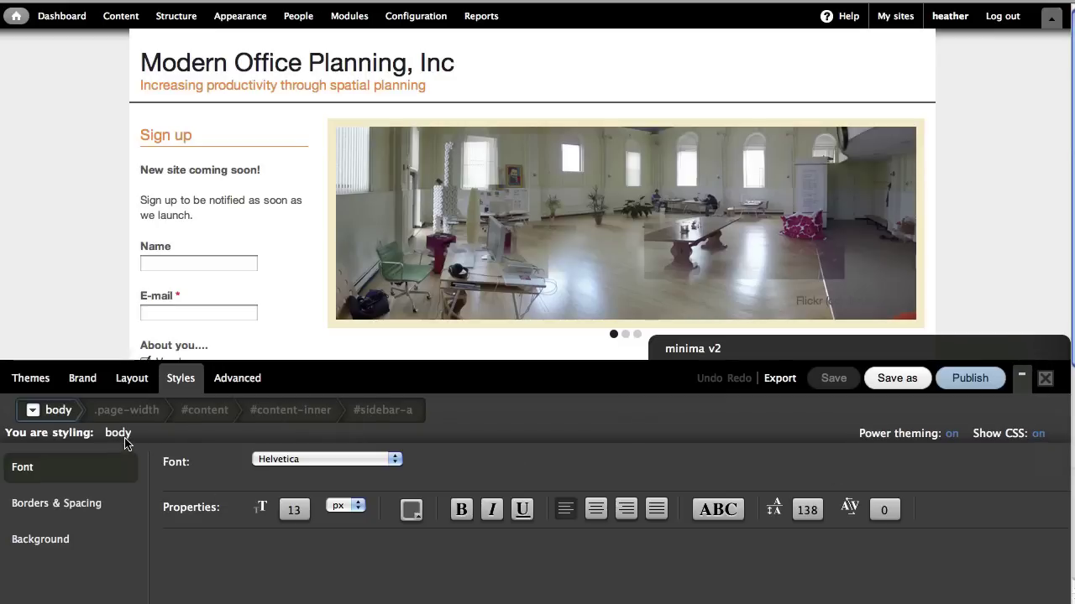
{"action": "left_click", "coordinate": [126, 410]}
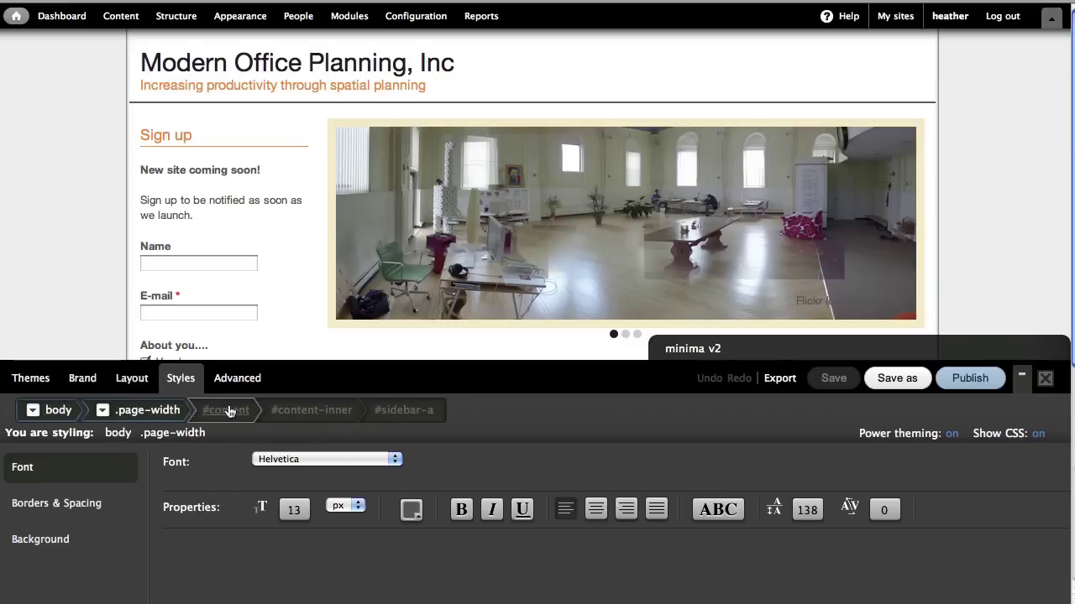
{"action": "left_click", "coordinate": [229, 412]}
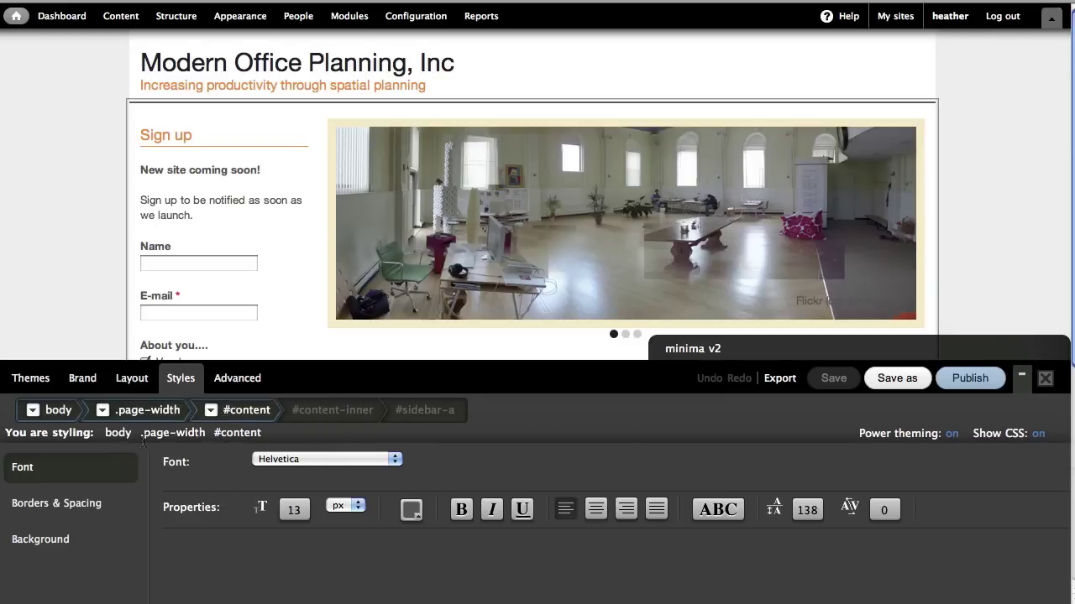
{"action": "left_click", "coordinate": [333, 409]}
{"action": "left_click", "coordinate": [456, 411]}
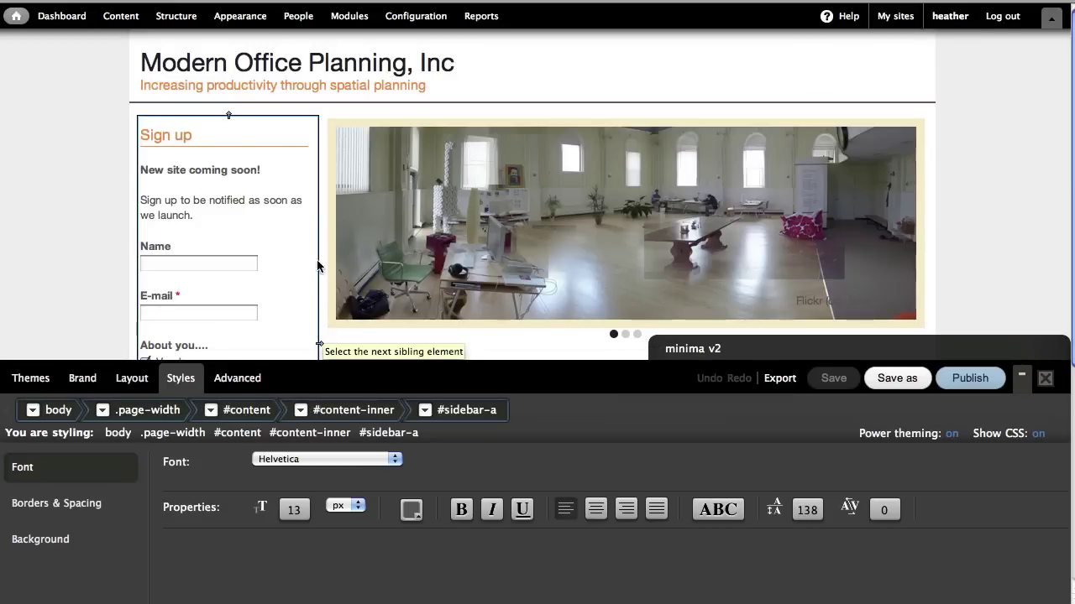
- Select the 'New site coming soon!' paragraph and widen it through the form to #sidebar-a .middle
{"action": "left_click", "coordinate": [279, 169]}
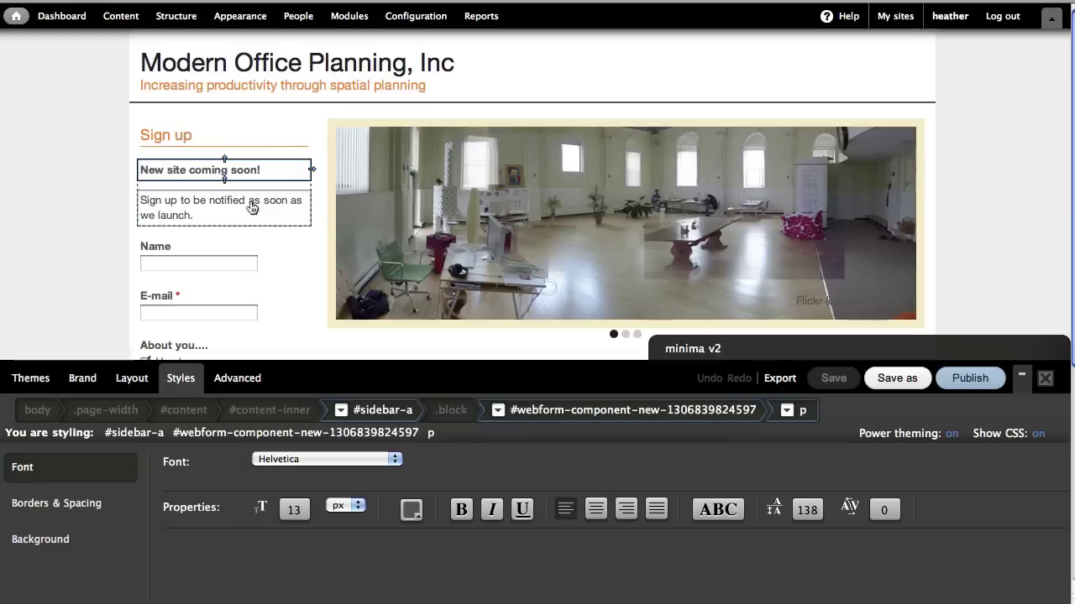
{"action": "left_click", "coordinate": [225, 161]}
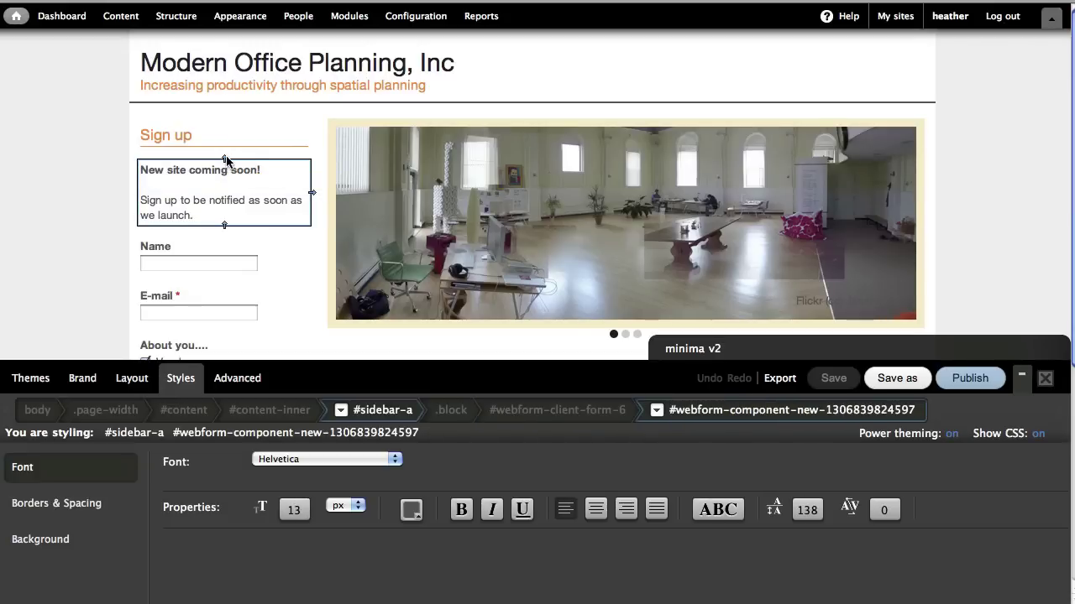
{"action": "left_click", "coordinate": [225, 160]}
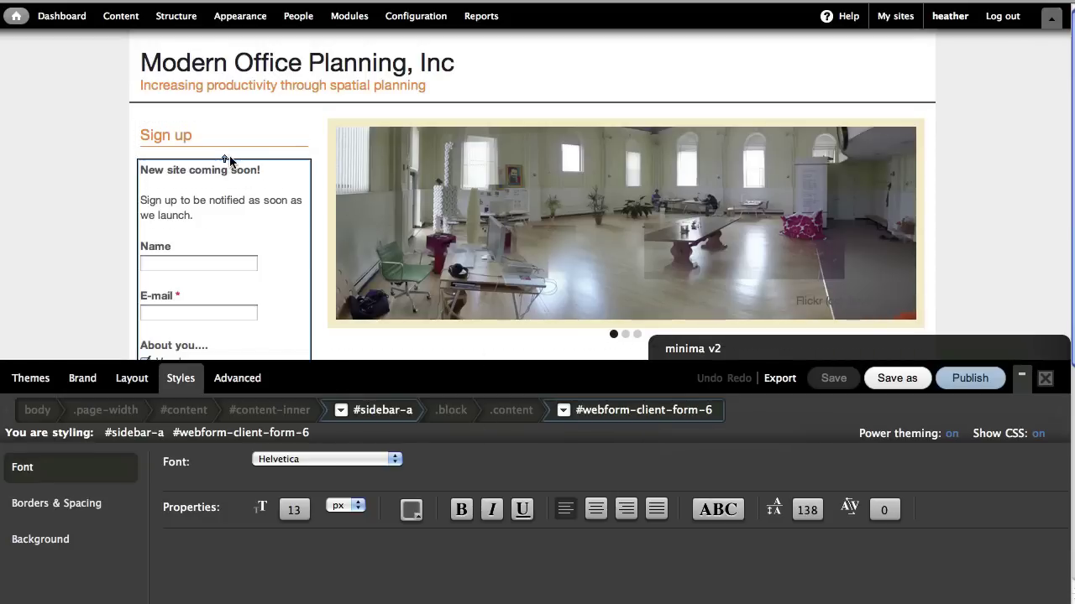
{"action": "left_click", "coordinate": [225, 160]}
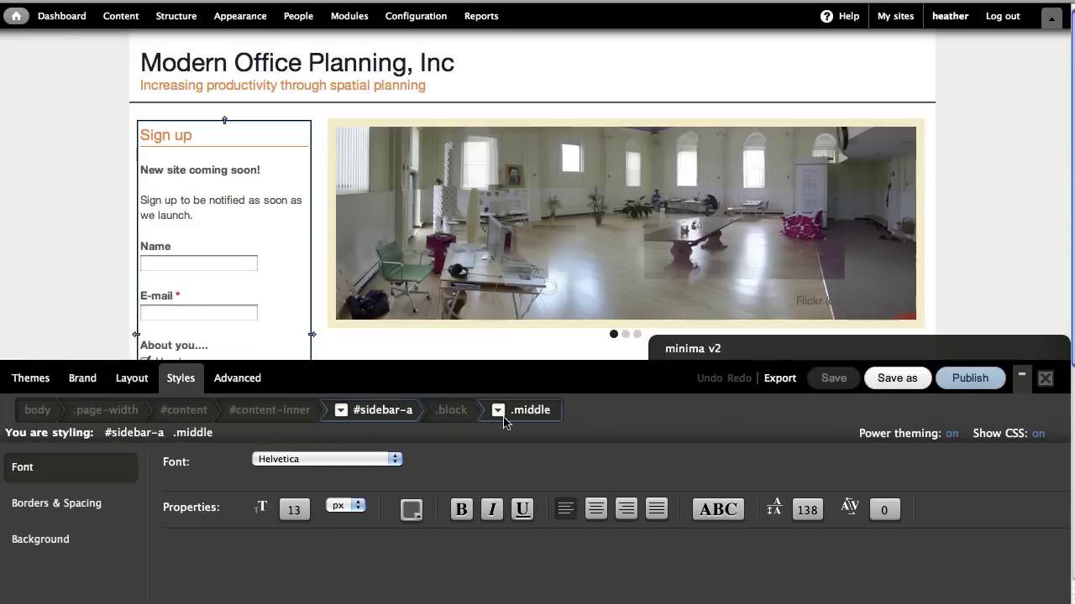
- Give the sidebar's .top block a tan background and padding 10
{"action": "left_click", "coordinate": [136, 338]}
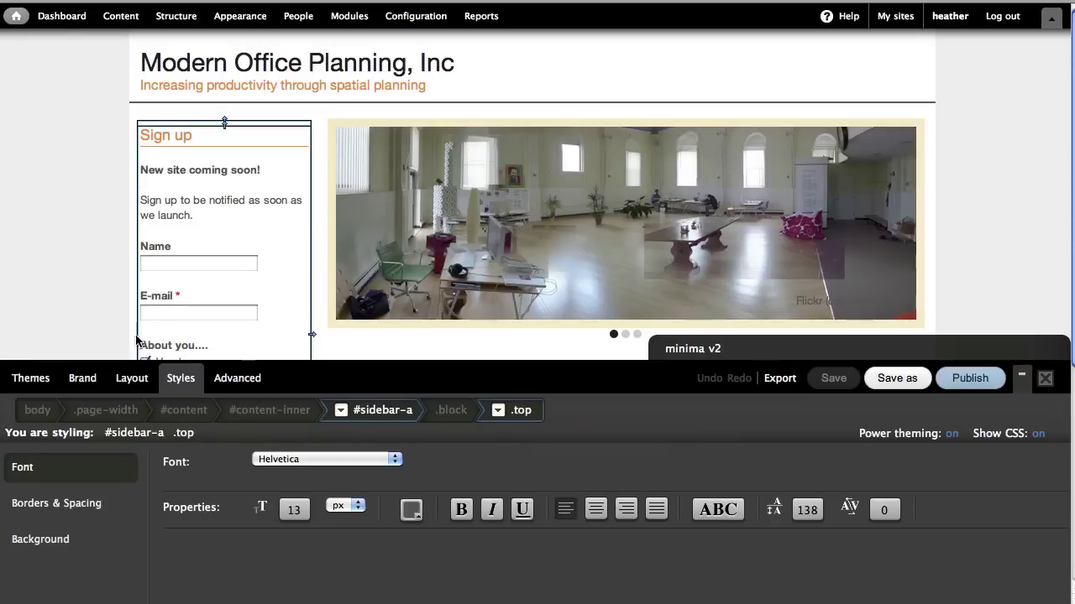
{"action": "left_click", "coordinate": [56, 554]}
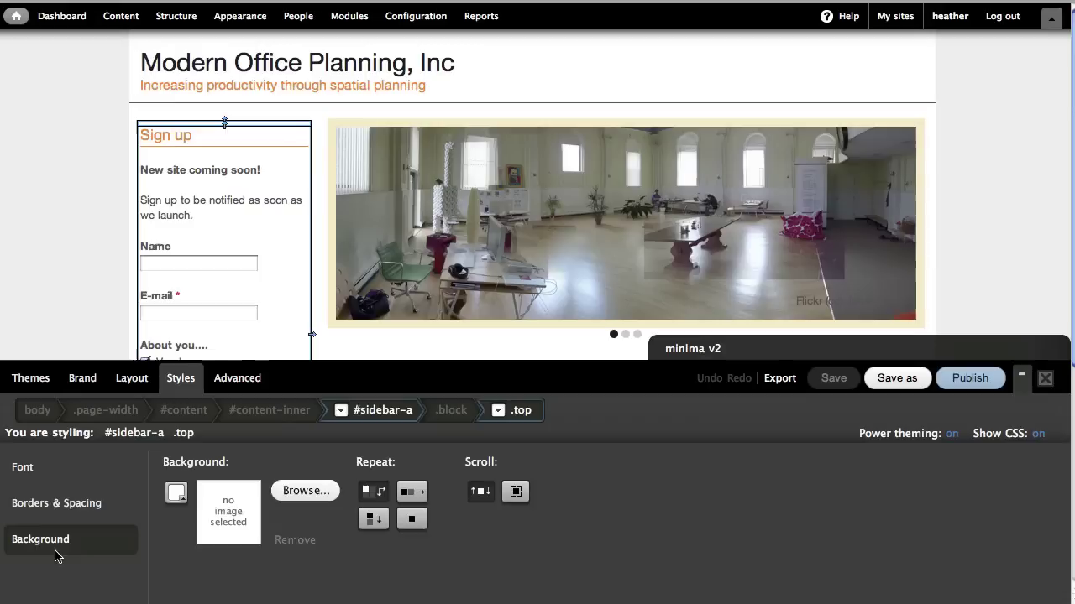
{"action": "left_click", "coordinate": [176, 493]}
{"action": "left_click", "coordinate": [225, 545]}
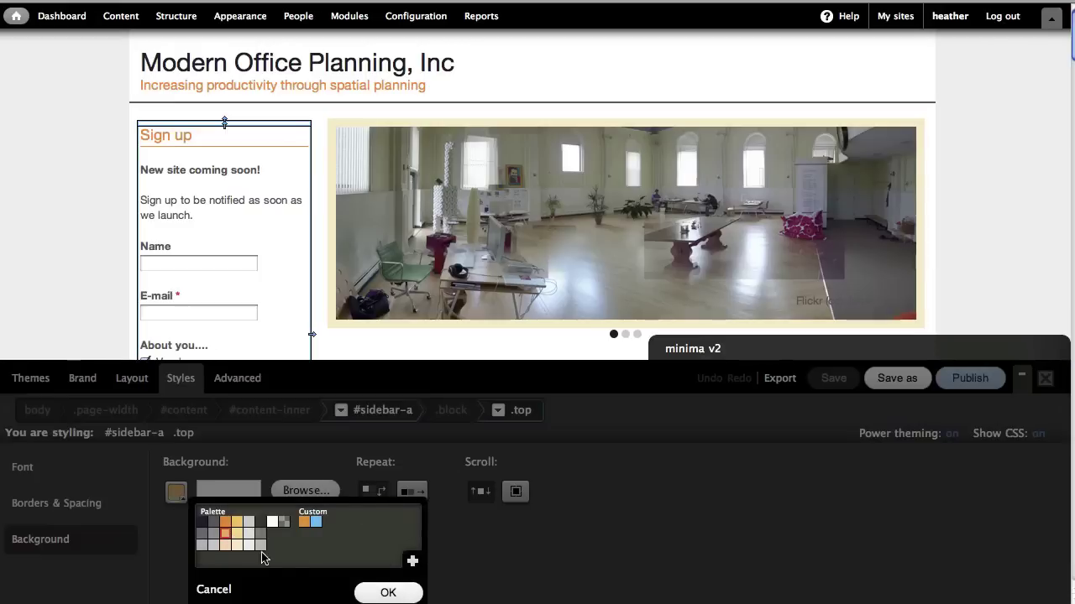
{"action": "left_click", "coordinate": [388, 592]}
{"action": "left_click", "coordinate": [84, 504]}
{"action": "left_click_drag", "start_coordinate": [270, 505], "coordinate": [319, 504]}
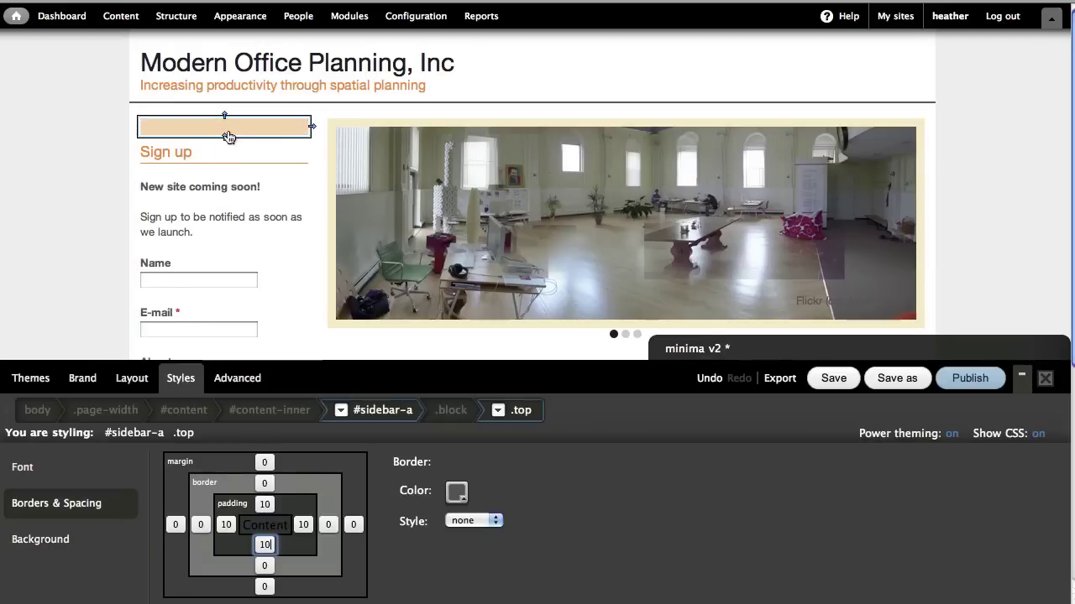
- Switch to the sidebar's .bottom block and set its padding to 8
{"action": "left_click", "coordinate": [312, 130]}
{"action": "scroll", "coordinate": [289, 220], "scroll_direction": "down", "scroll_amount": 5}
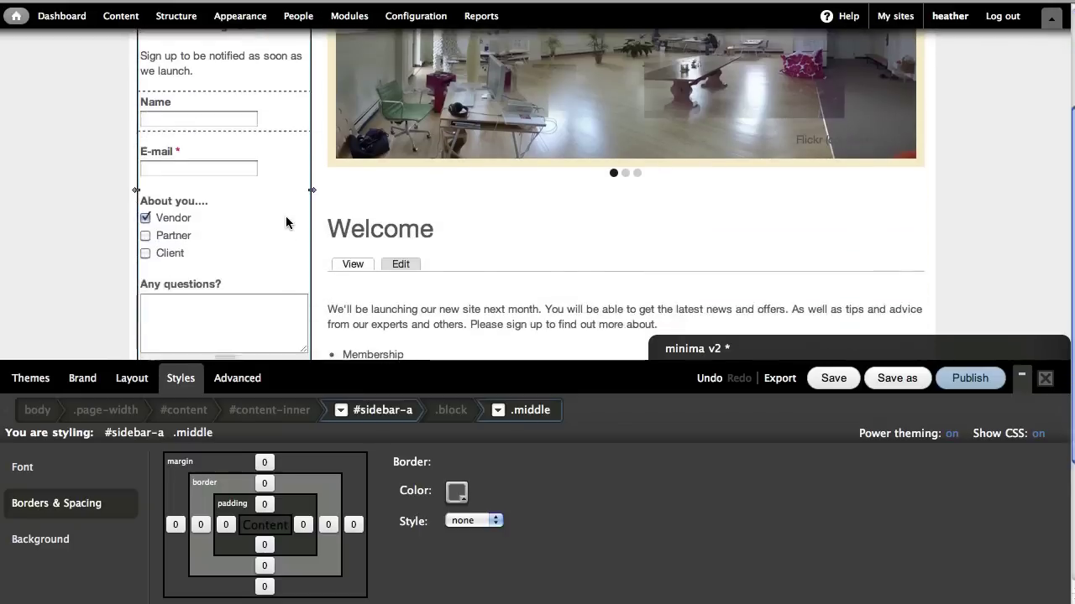
{"action": "left_click", "coordinate": [314, 159]}
{"action": "scroll", "coordinate": [313, 161], "scroll_direction": "down", "scroll_amount": 3}
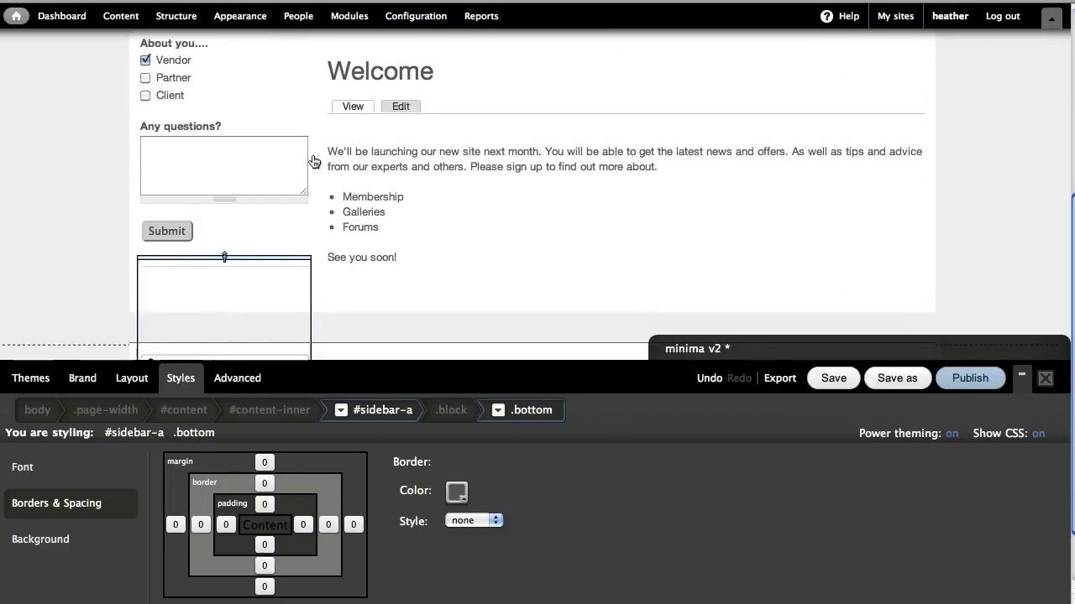
{"action": "left_click", "coordinate": [40, 539]}
{"action": "left_click", "coordinate": [175, 492]}
{"action": "left_click", "coordinate": [211, 590]}
{"action": "left_click", "coordinate": [56, 503]}
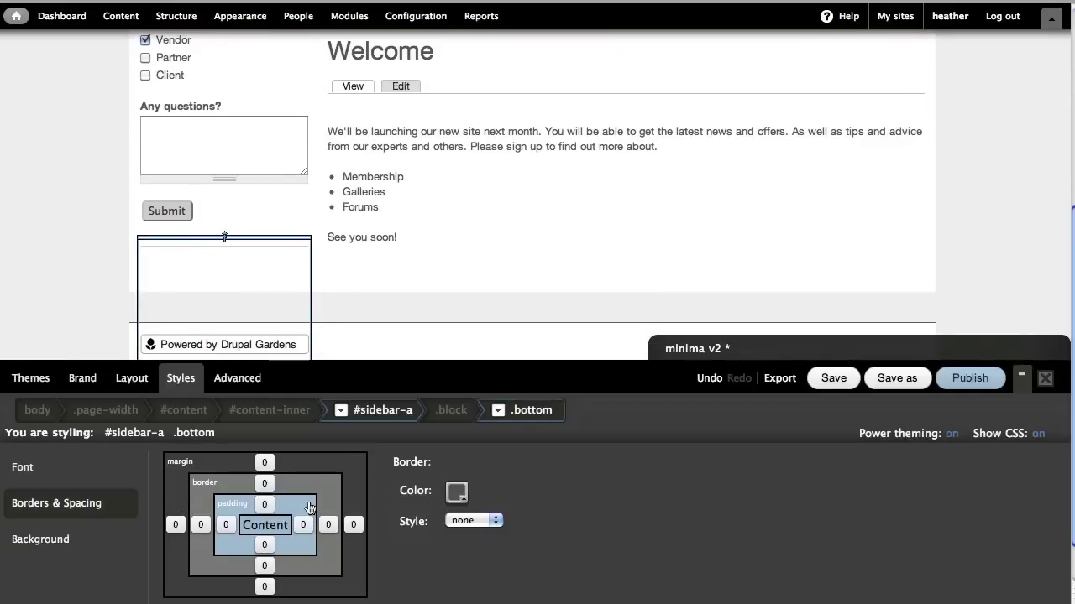
{"action": "left_click_drag", "start_coordinate": [309, 507], "coordinate": [336, 527]}
- Select the main content area, landing on the Welcome page title
{"action": "scroll", "coordinate": [384, 298], "scroll_direction": "up", "scroll_amount": 8}
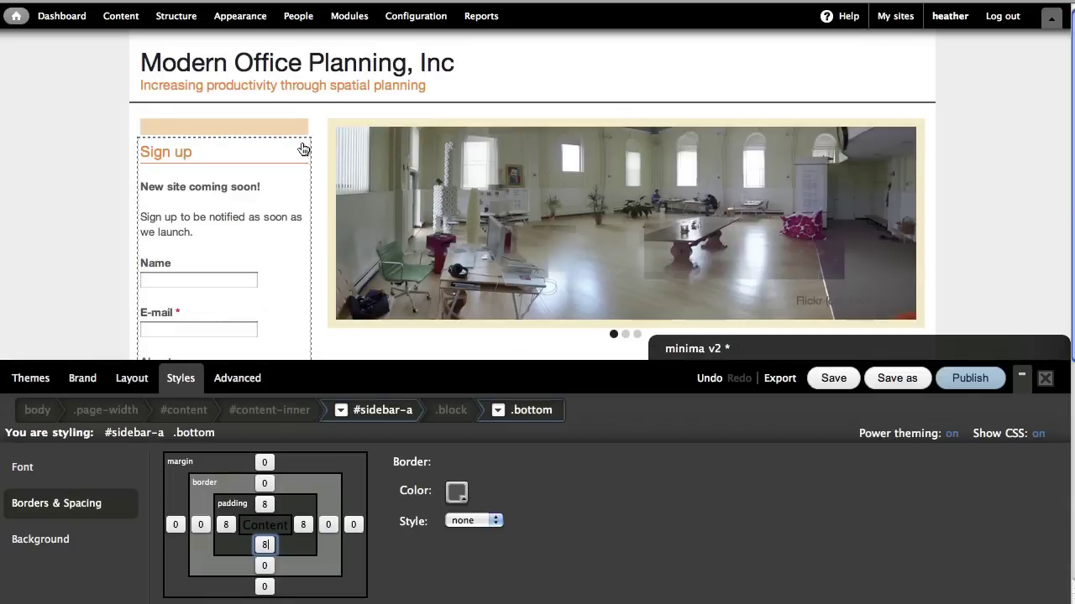
{"action": "scroll", "coordinate": [420, 168], "scroll_direction": "down", "scroll_amount": 5}
{"action": "left_click", "coordinate": [521, 146]}
- Give the Welcome page title a light blue background
{"action": "left_click", "coordinate": [459, 166]}
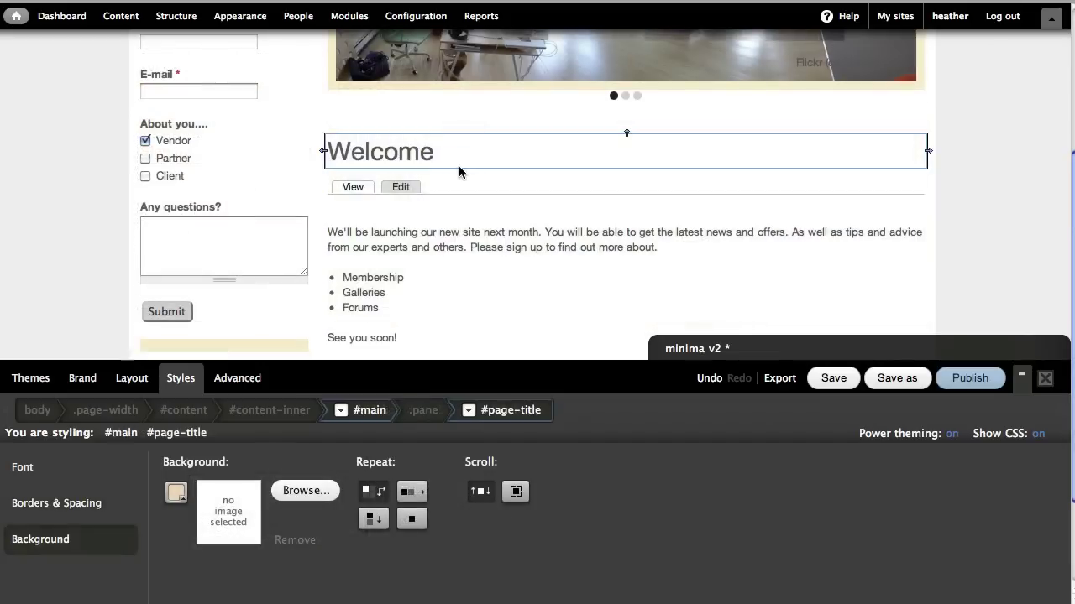
{"action": "left_click", "coordinate": [178, 494]}
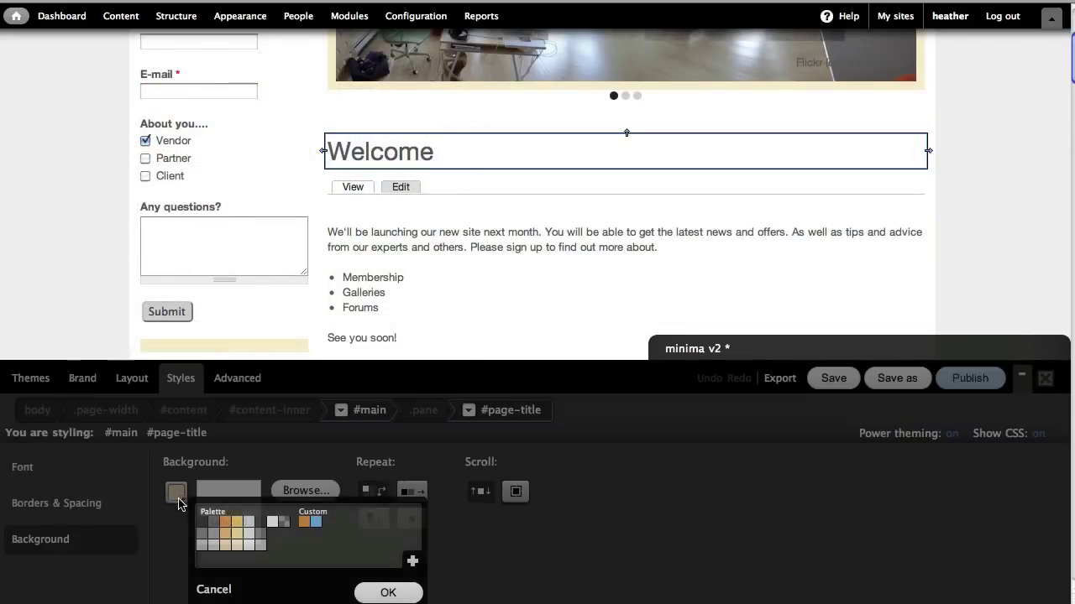
{"action": "left_click", "coordinate": [315, 521]}
{"action": "left_click", "coordinate": [384, 593]}
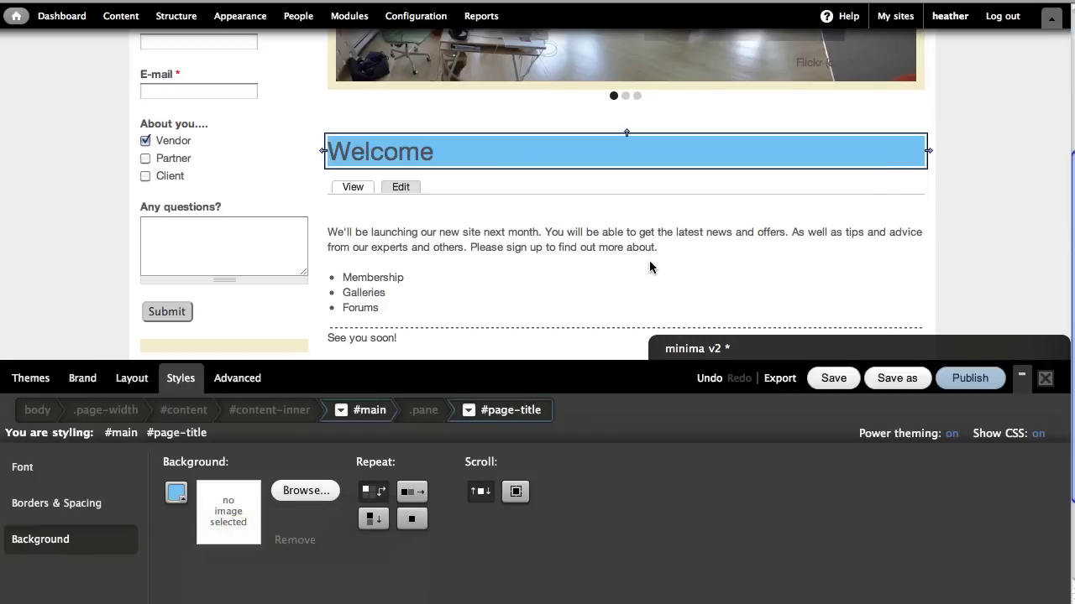
- Widen the target to #main and give it a light tan background
{"action": "left_click", "coordinate": [469, 410]}
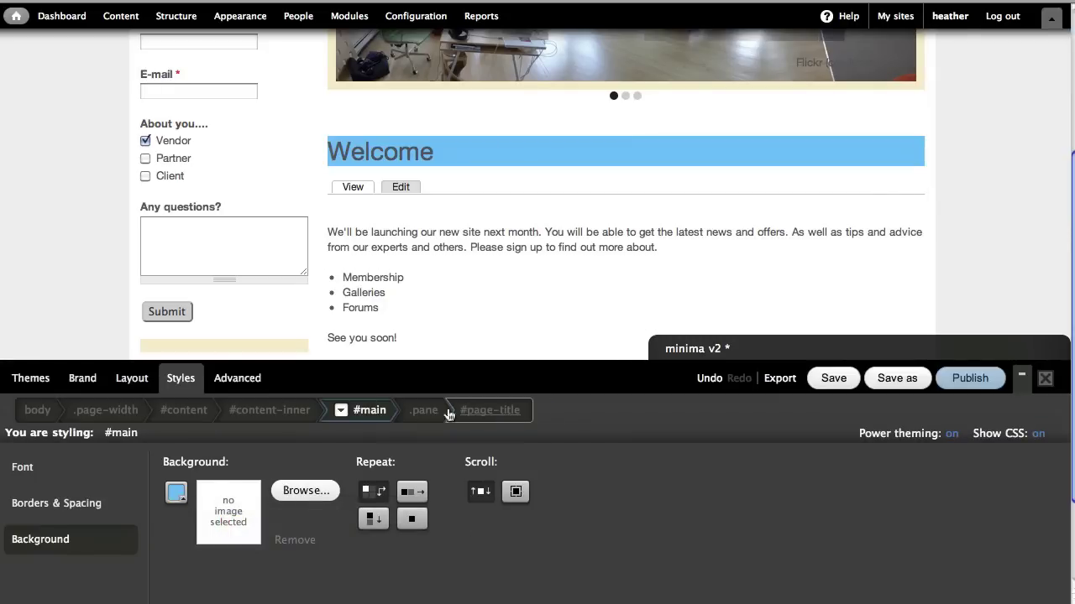
{"action": "left_click", "coordinate": [177, 493]}
{"action": "left_click", "coordinate": [237, 538]}
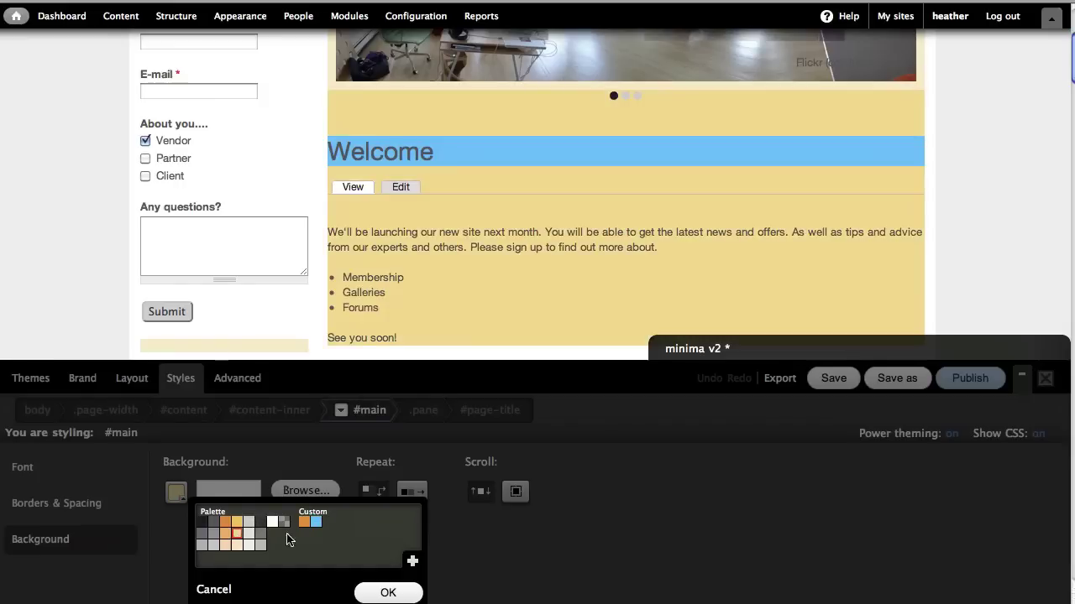
{"action": "left_click", "coordinate": [376, 592]}
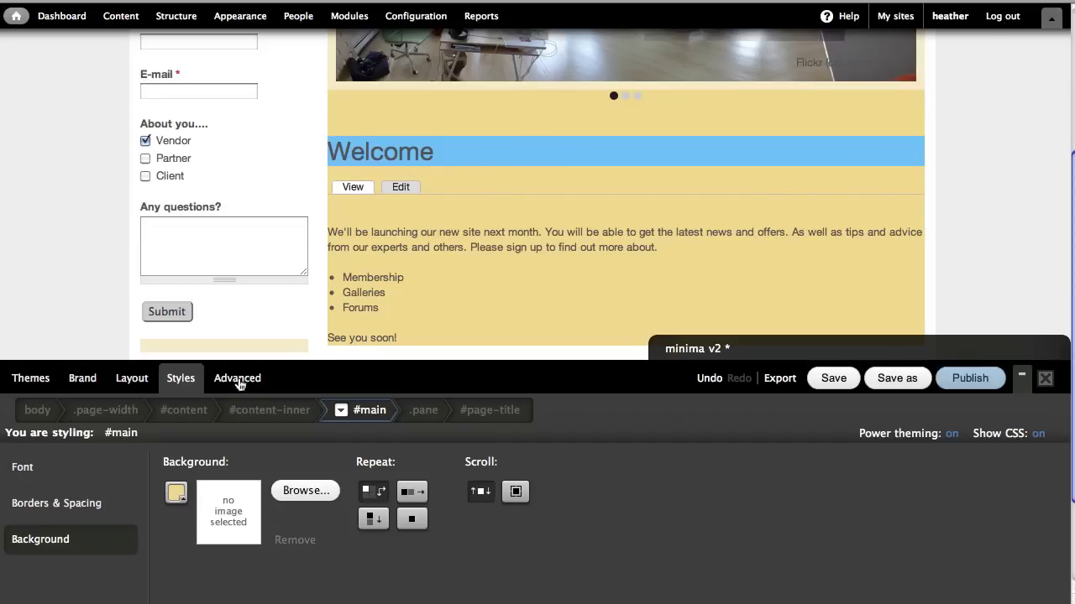
- In the Styles CSS change list, delete the #page-title, sidebar block and #main background rules
{"action": "left_click", "coordinate": [239, 380]}
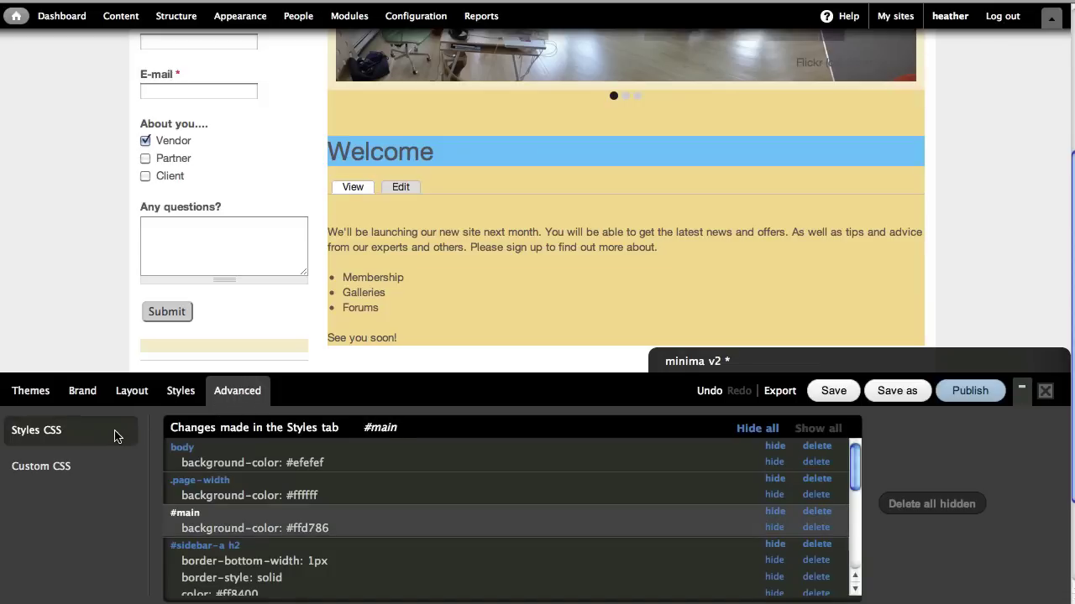
{"action": "scroll", "coordinate": [504, 521], "scroll_direction": "down", "scroll_amount": 10}
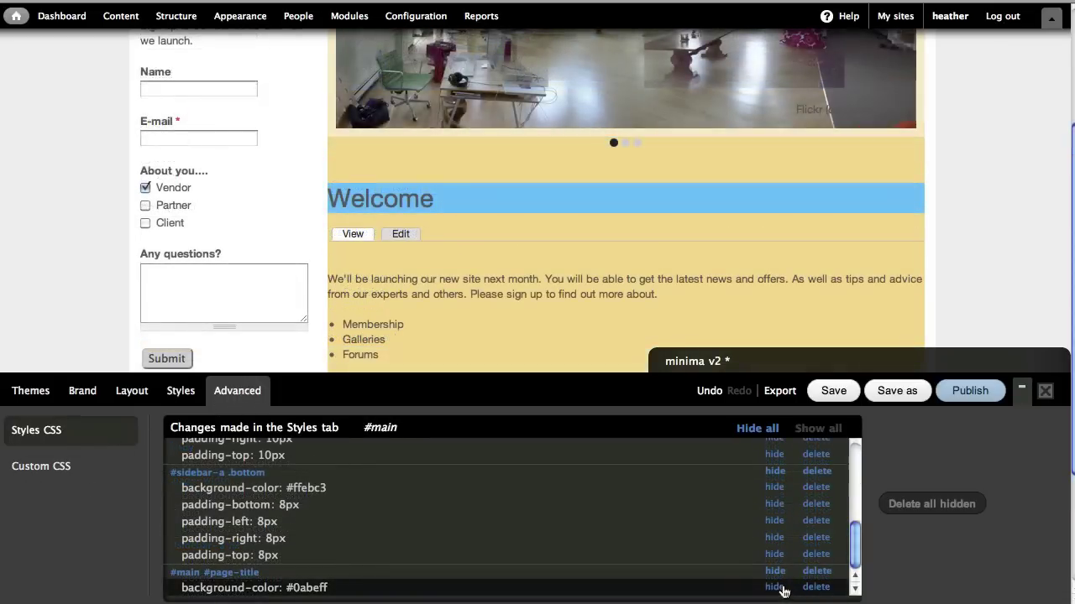
{"action": "left_click", "coordinate": [781, 589]}
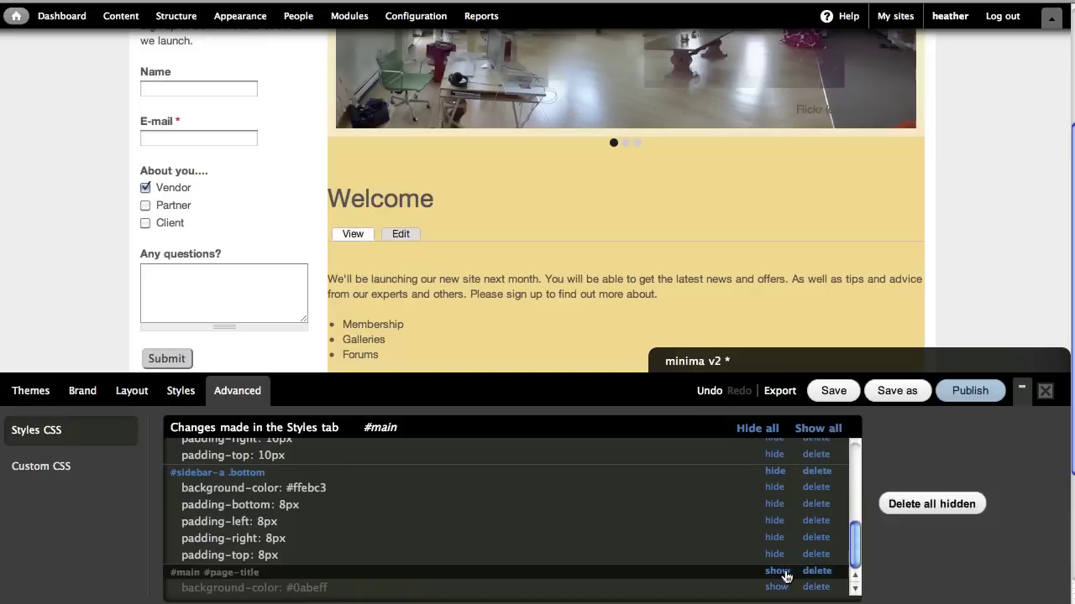
{"action": "left_click", "coordinate": [814, 574]}
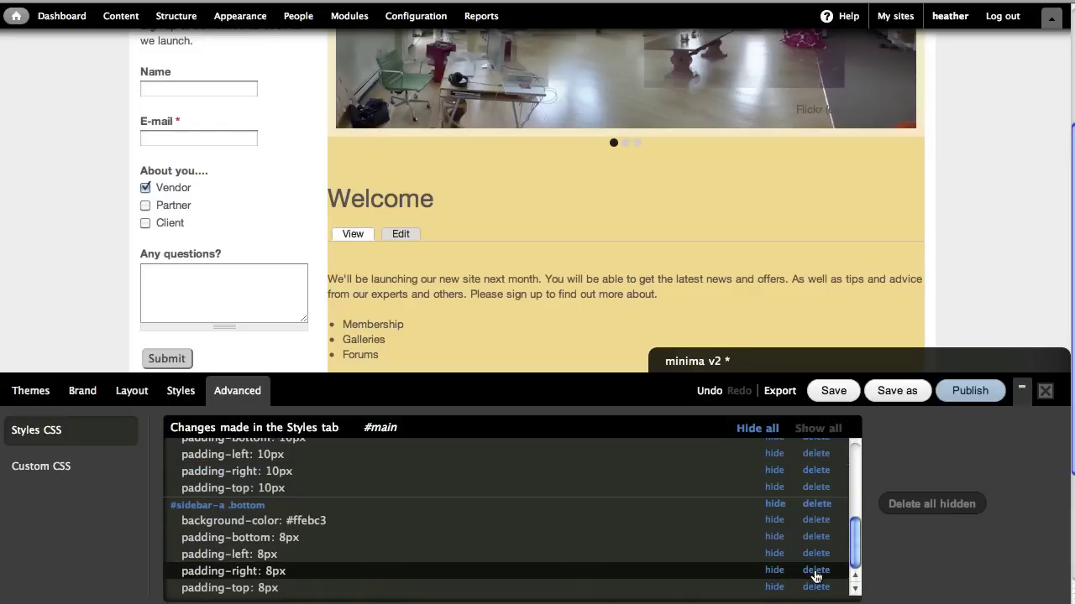
{"action": "scroll", "coordinate": [905, 262], "scroll_direction": "up", "scroll_amount": 1}
{"action": "scroll", "coordinate": [905, 262], "scroll_direction": "up", "scroll_amount": 4}
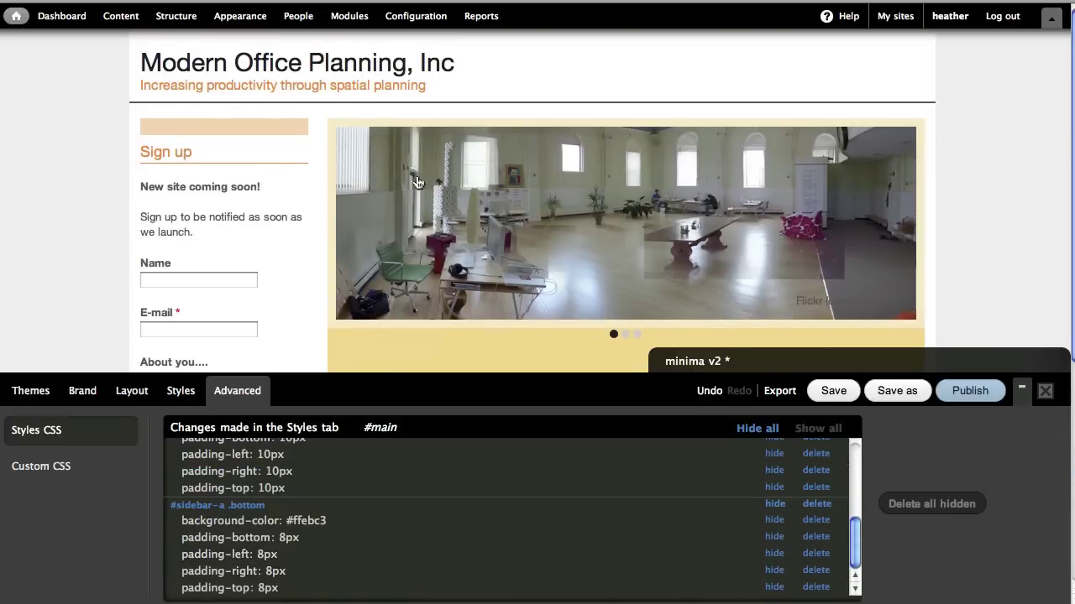
{"action": "left_click", "coordinate": [815, 509]}
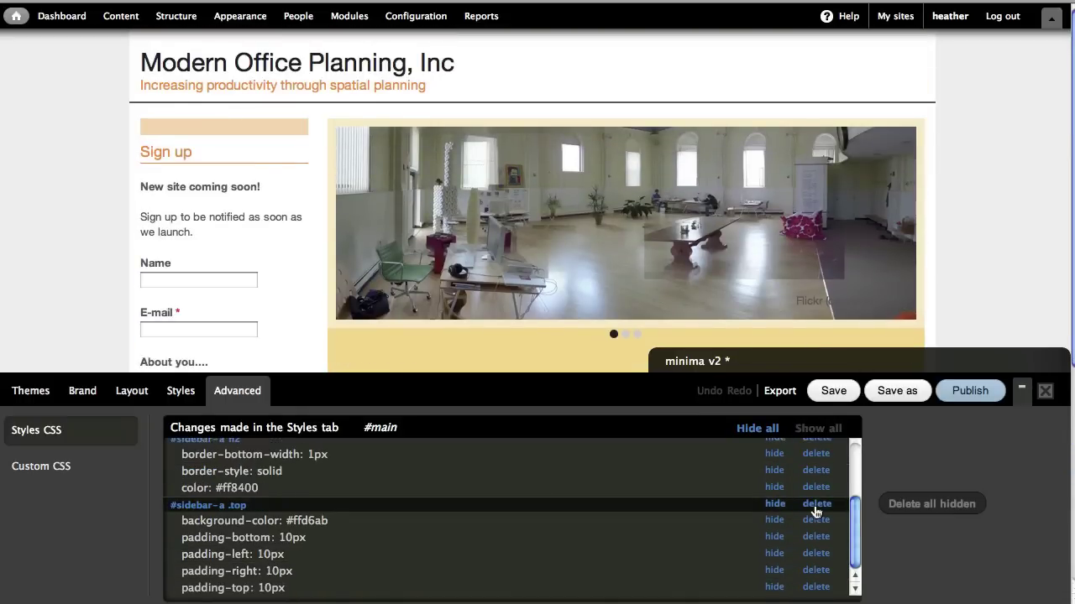
{"action": "left_click", "coordinate": [814, 512]}
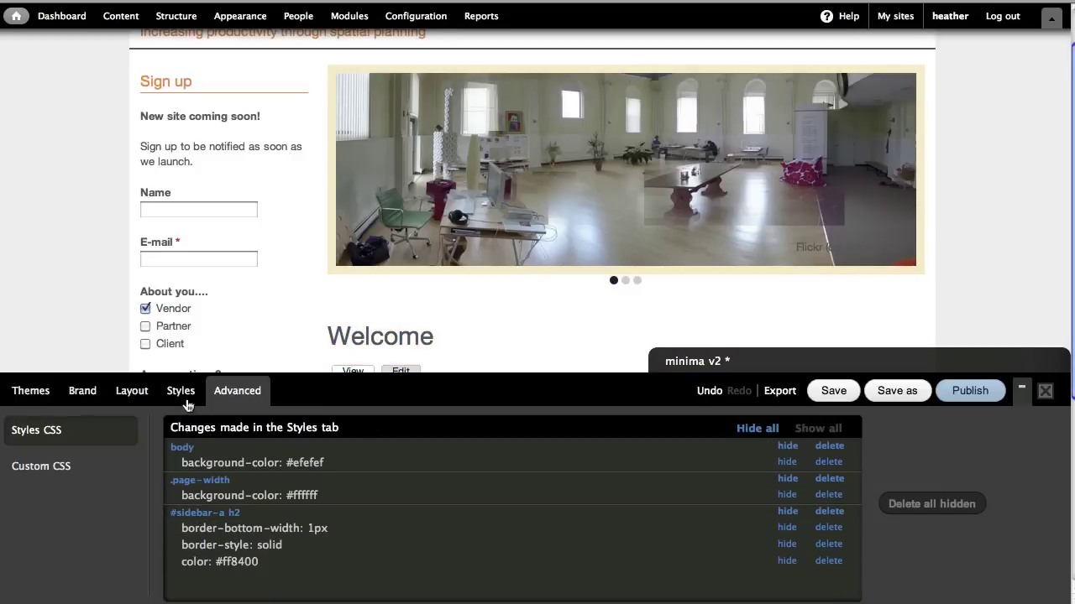
- Back in Styles, select the Welcome title in the main content area
{"action": "left_click", "coordinate": [183, 393]}
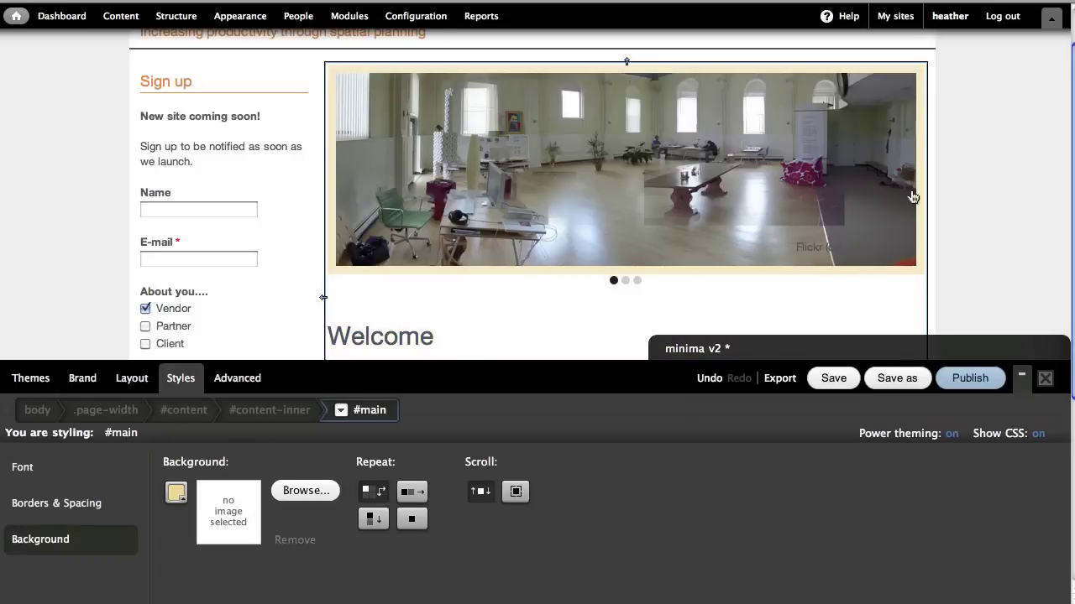
{"action": "scroll", "coordinate": [923, 191], "scroll_direction": "up", "scroll_amount": 2}
{"action": "scroll", "coordinate": [929, 187], "scroll_direction": "up", "scroll_amount": 1}
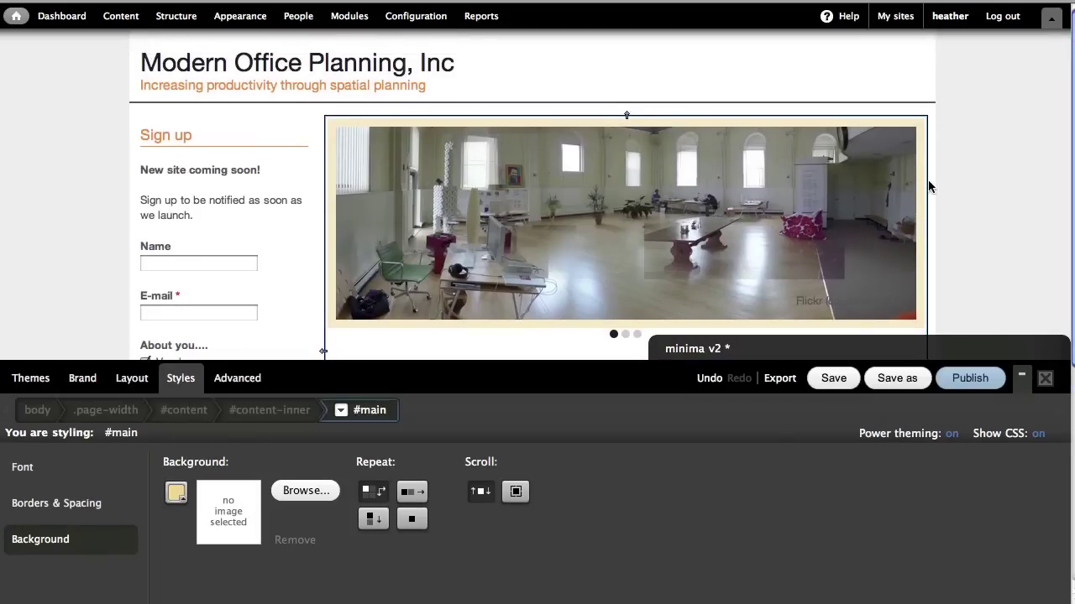
{"action": "left_click", "coordinate": [971, 245]}
{"action": "scroll", "coordinate": [544, 197], "scroll_direction": "down", "scroll_amount": 4}
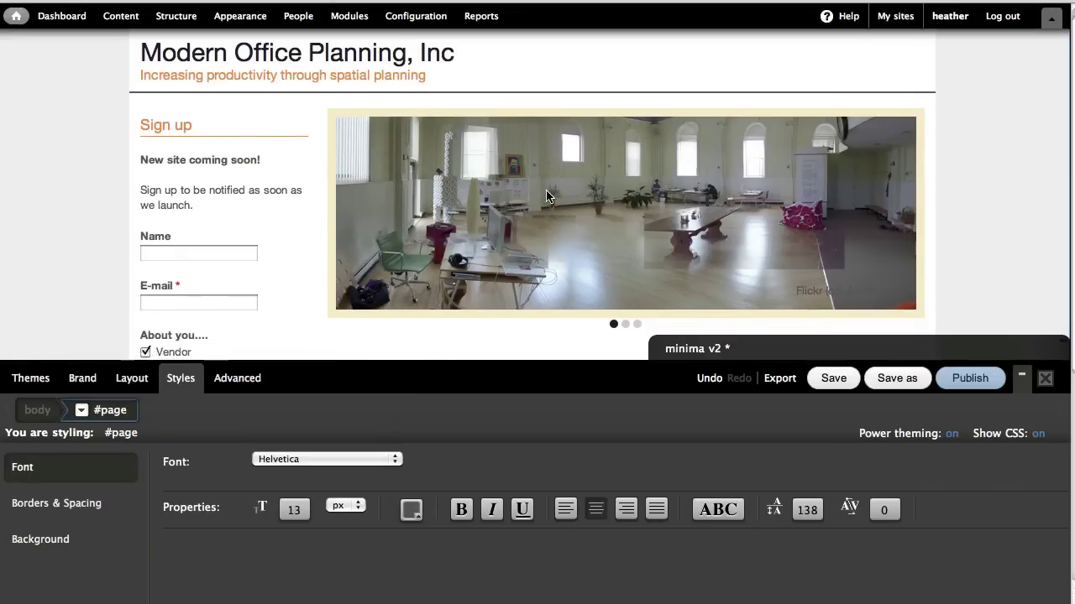
{"action": "scroll", "coordinate": [546, 196], "scroll_direction": "down", "scroll_amount": 2}
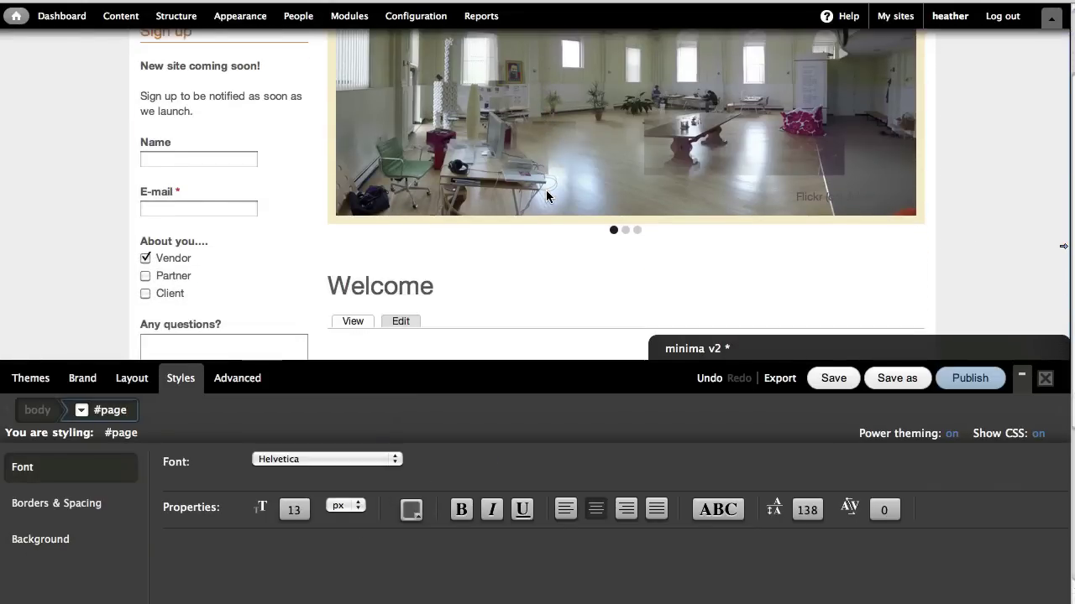
{"action": "left_click", "coordinate": [451, 261]}
{"action": "left_click", "coordinate": [450, 261]}
{"action": "left_click", "coordinate": [464, 277]}
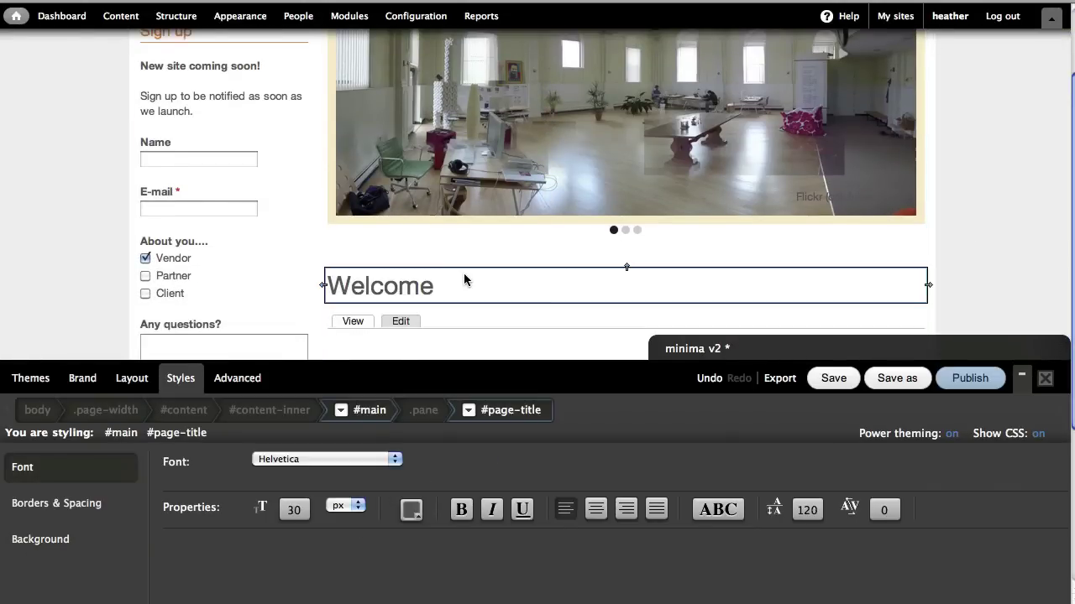
- Select the Welcome title's .pane and reduce its top margin from 36 to 0
{"action": "left_click", "coordinate": [98, 505]}
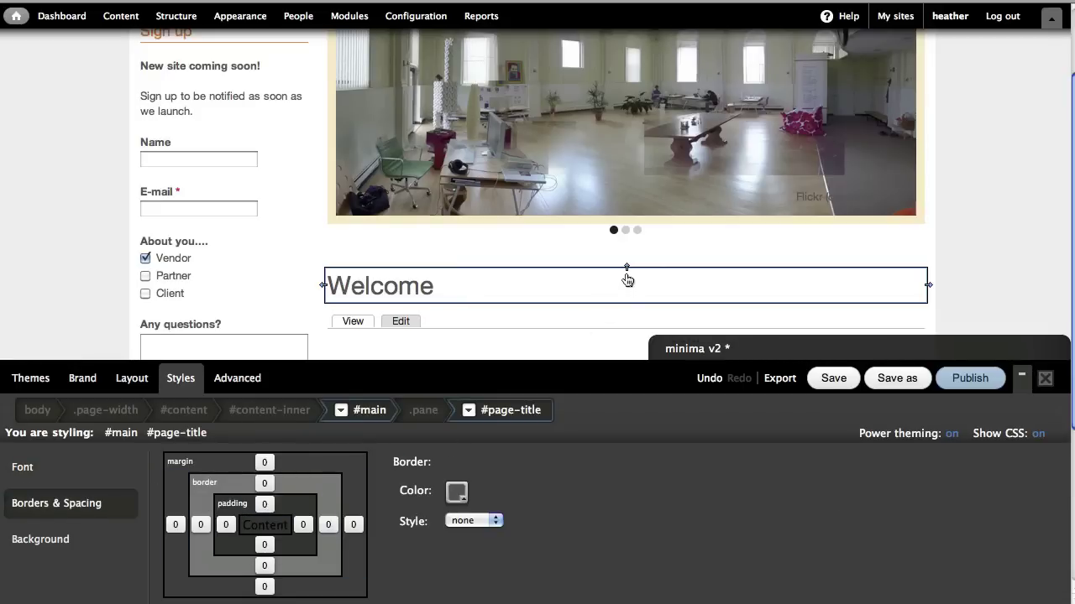
{"action": "left_click", "coordinate": [625, 267]}
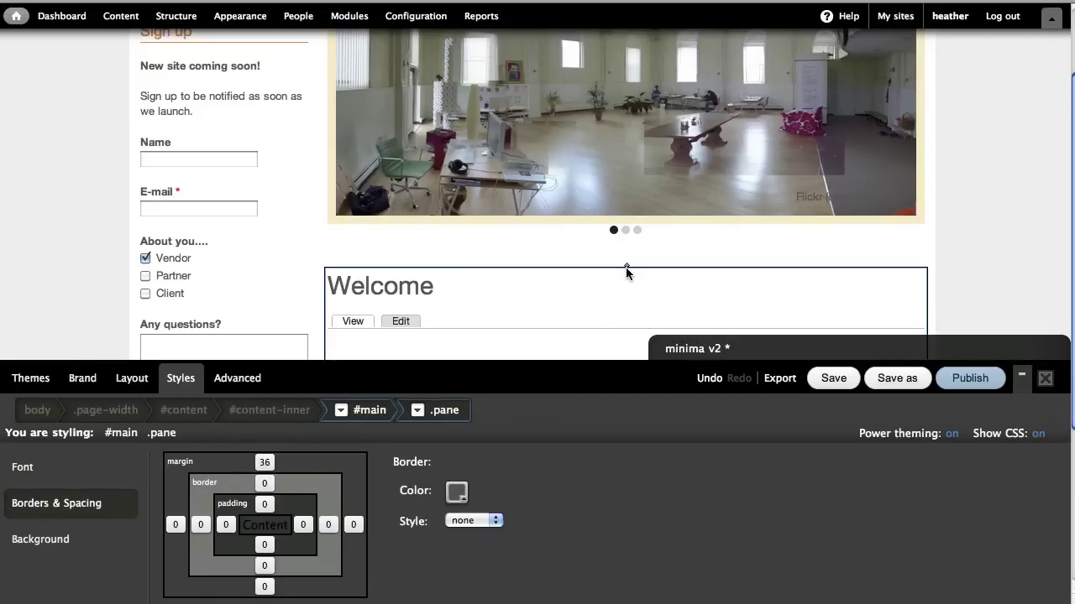
{"action": "left_click", "coordinate": [264, 472]}
{"action": "left_click_drag", "start_coordinate": [262, 491], "coordinate": [194, 494]}
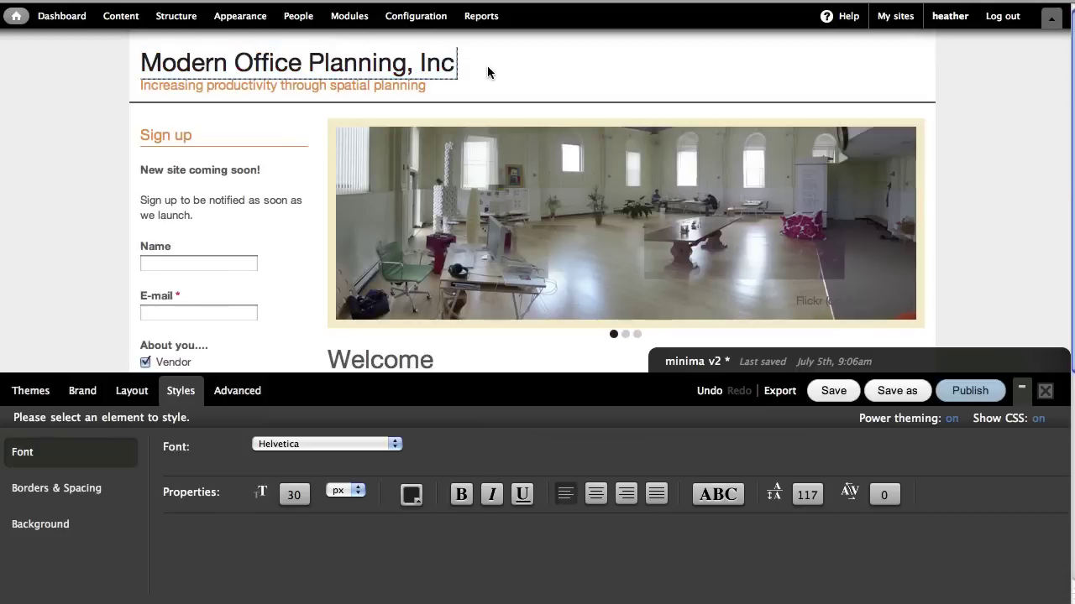
- Set the site title font to Georgia and its colour to orange
{"action": "left_click", "coordinate": [437, 72]}
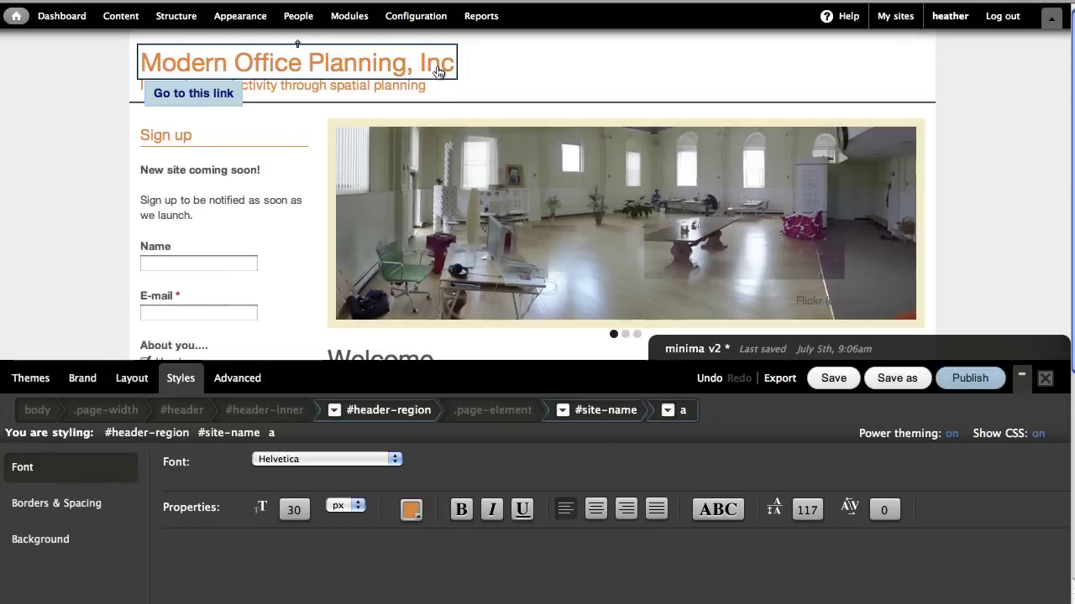
{"action": "left_click", "coordinate": [388, 468]}
{"action": "left_click", "coordinate": [319, 544]}
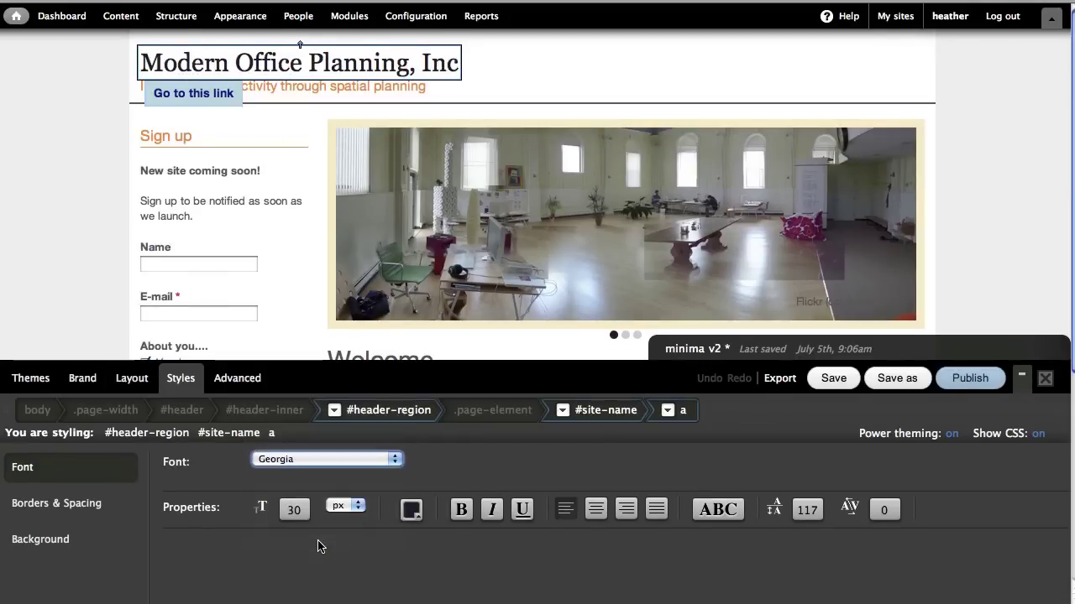
{"action": "left_click", "coordinate": [411, 510]}
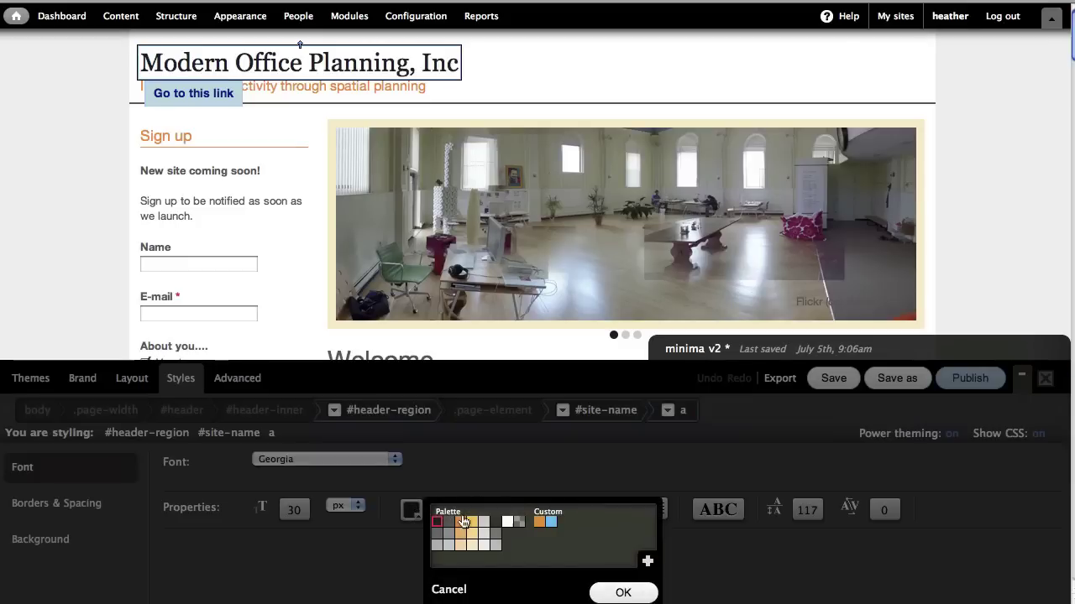
{"action": "left_click", "coordinate": [460, 523]}
{"action": "left_click", "coordinate": [619, 593]}
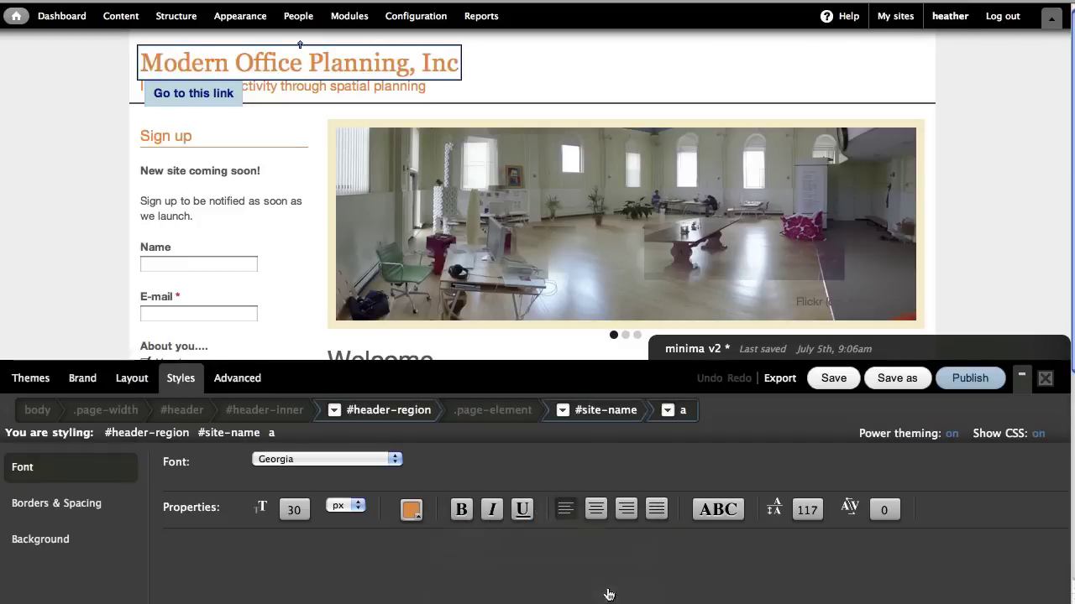
- Give the site title link a yellow colour in its :hover state
{"action": "left_click", "coordinate": [667, 410]}
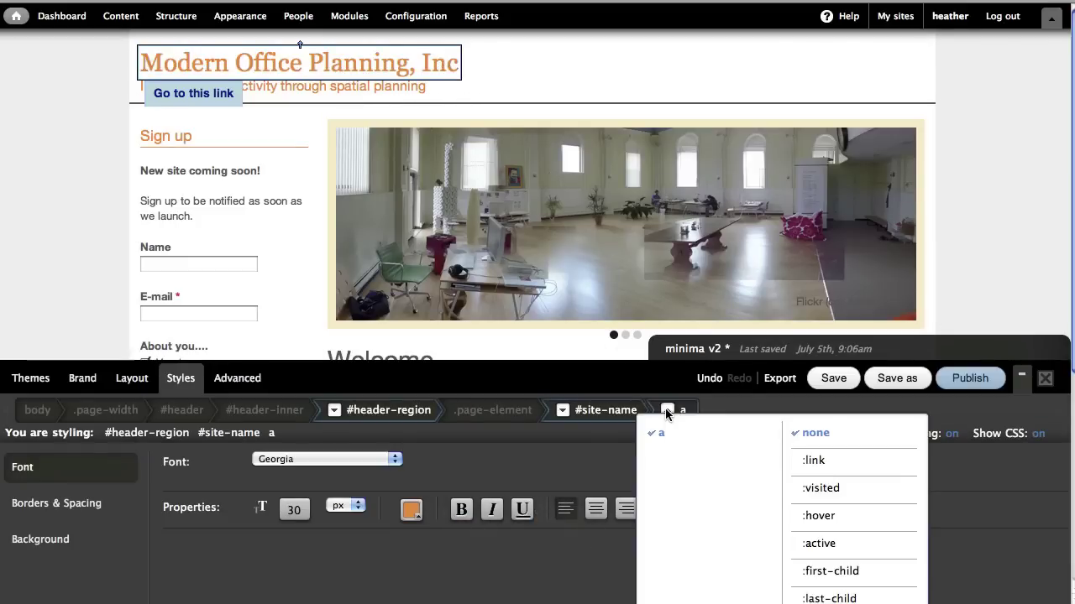
{"action": "left_click", "coordinate": [822, 517]}
{"action": "left_click", "coordinate": [411, 509]}
{"action": "left_click", "coordinate": [472, 529]}
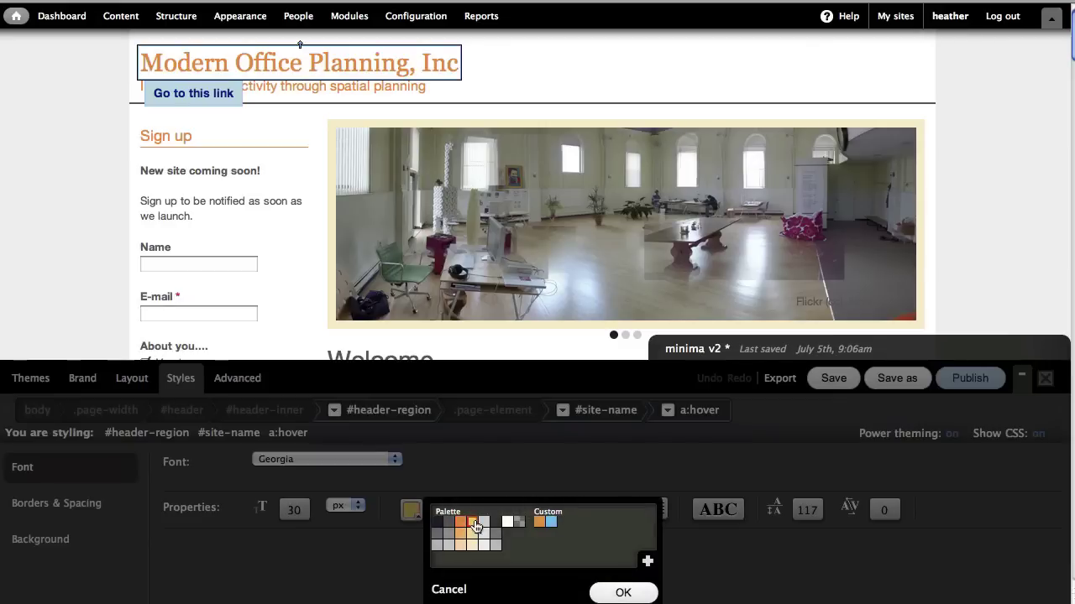
{"action": "left_click", "coordinate": [630, 593]}
- Select the .rb-slides rotating banner and set all its border widths to 0
{"action": "left_click", "coordinate": [918, 173]}
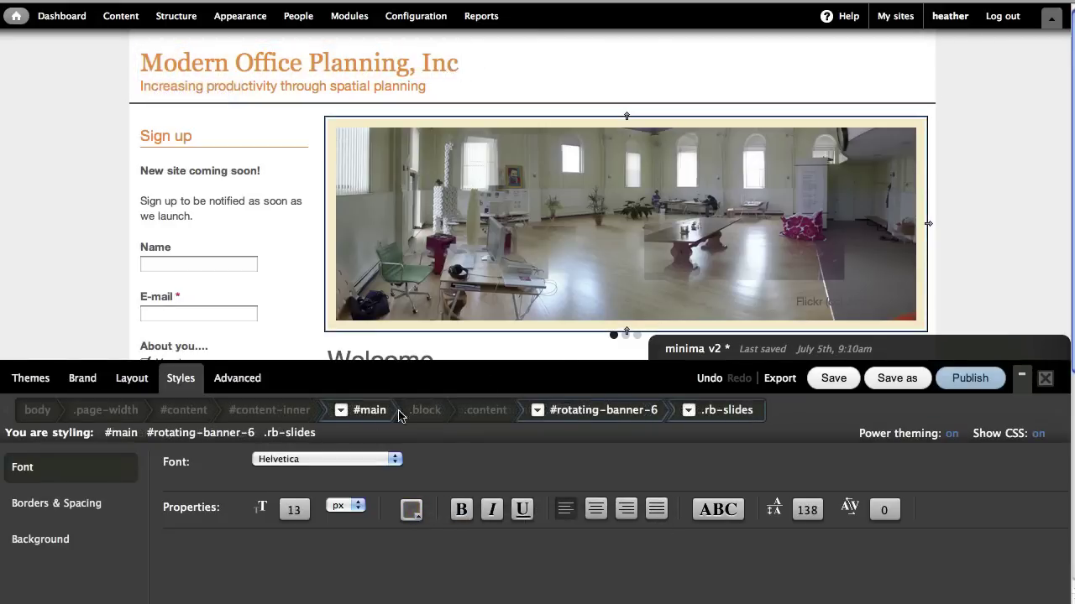
{"action": "left_click", "coordinate": [109, 508]}
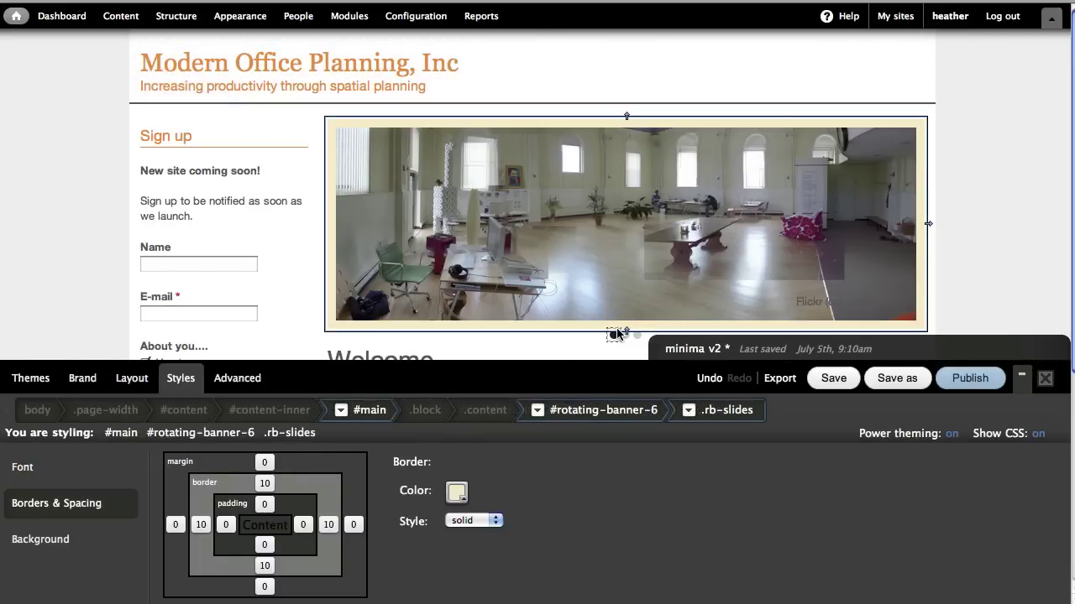
{"action": "left_click", "coordinate": [265, 483]}
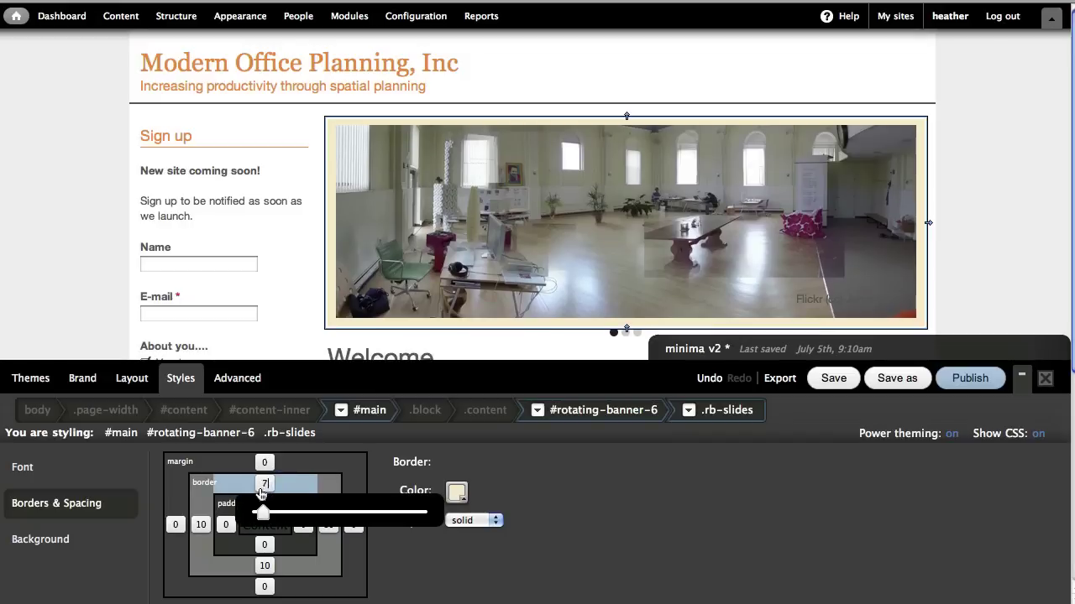
{"action": "type", "text": "0"}
{"action": "left_click_drag", "start_coordinate": [260, 494], "coordinate": [268, 491]}
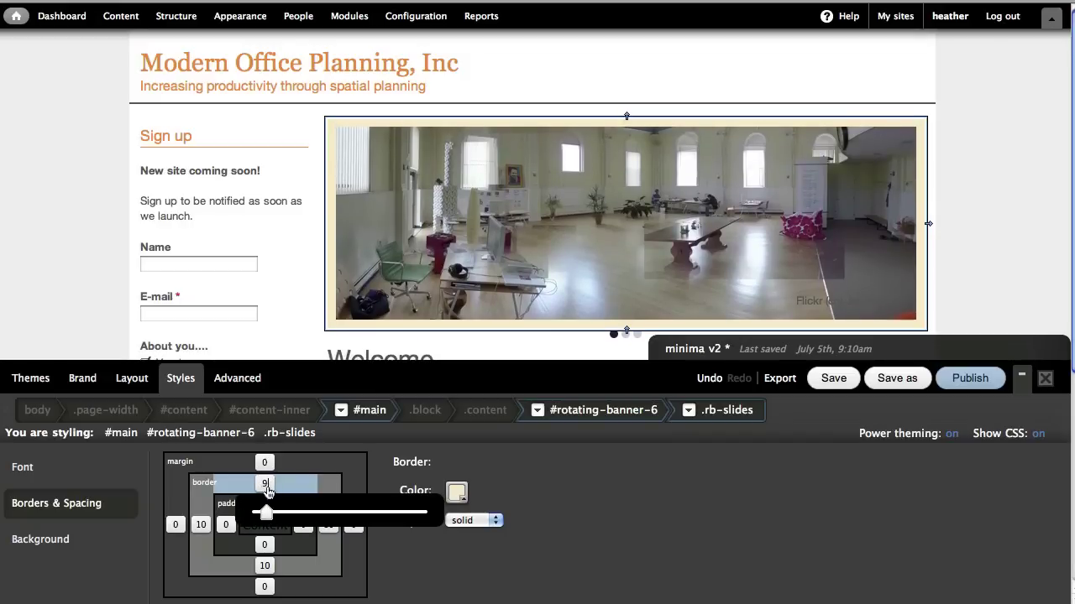
{"action": "left_click", "coordinate": [324, 569]}
{"action": "left_click_drag", "start_coordinate": [319, 577], "coordinate": [293, 571]}
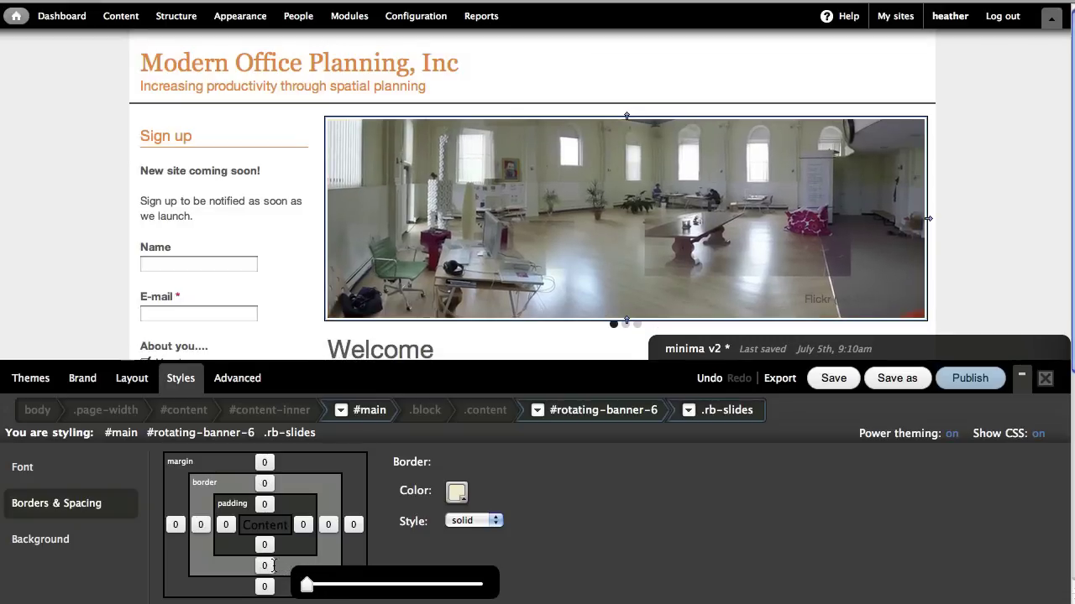
- Target the body and set dotted_bg.php.png as its background image
{"action": "left_click", "coordinate": [89, 192]}
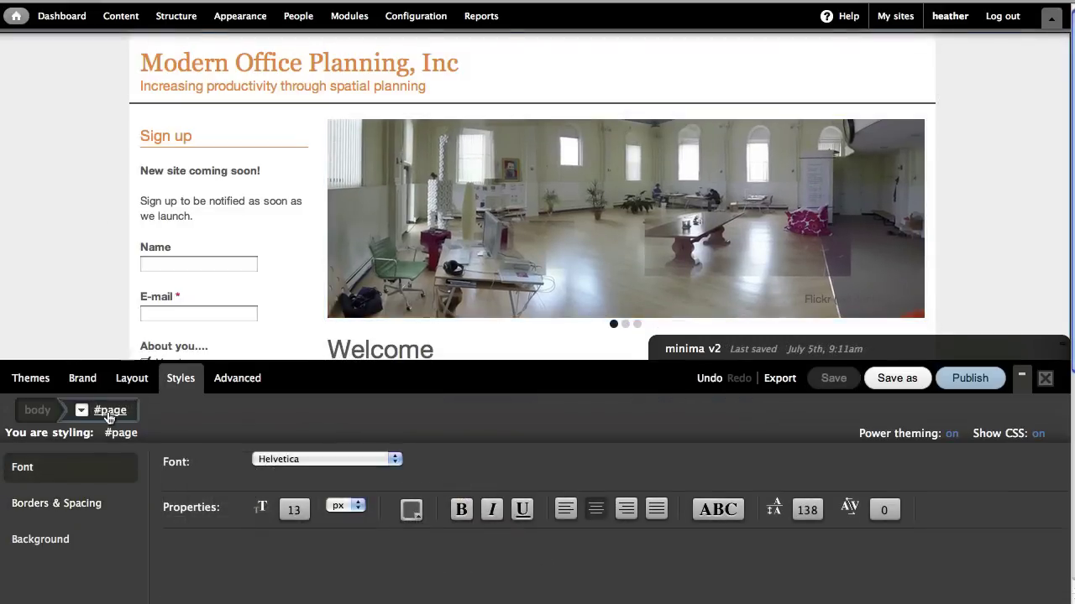
{"action": "left_click", "coordinate": [42, 410]}
{"action": "left_click", "coordinate": [90, 539]}
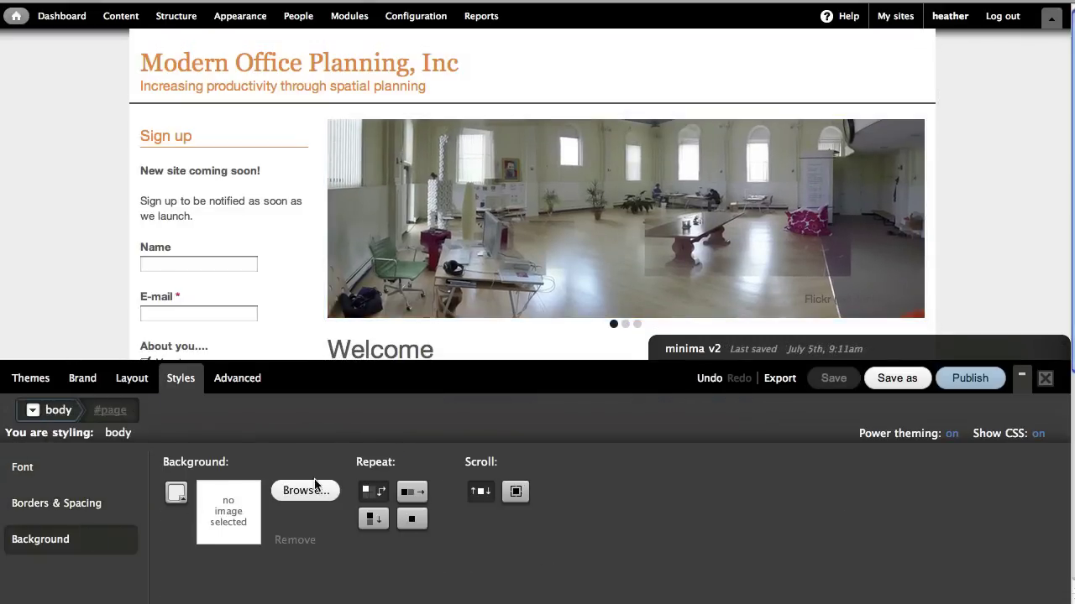
{"action": "left_click", "coordinate": [178, 494]}
{"action": "left_click", "coordinate": [253, 547]}
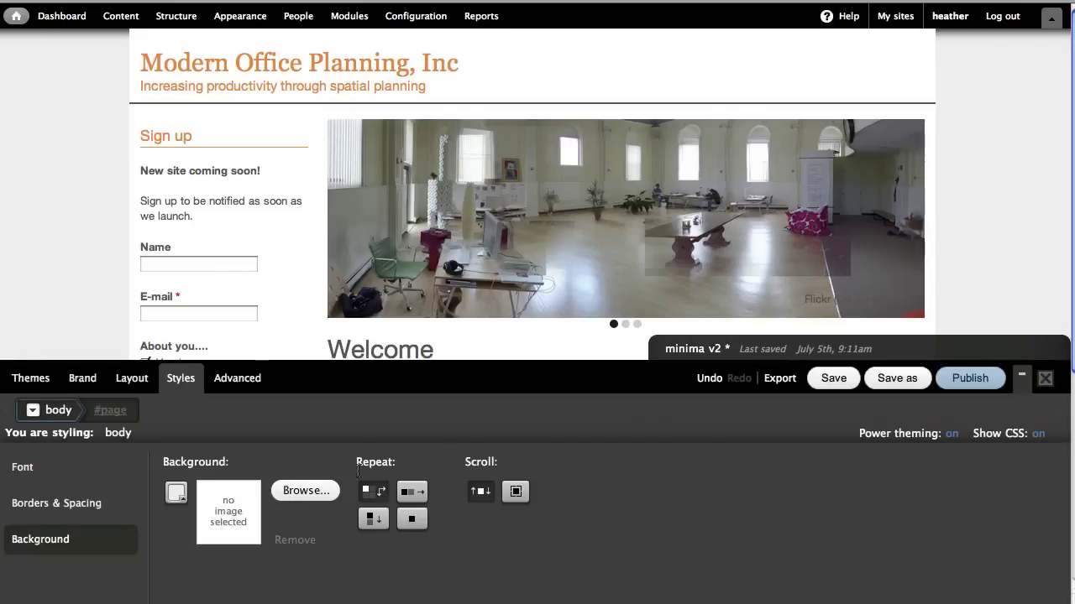
{"action": "left_click", "coordinate": [304, 491]}
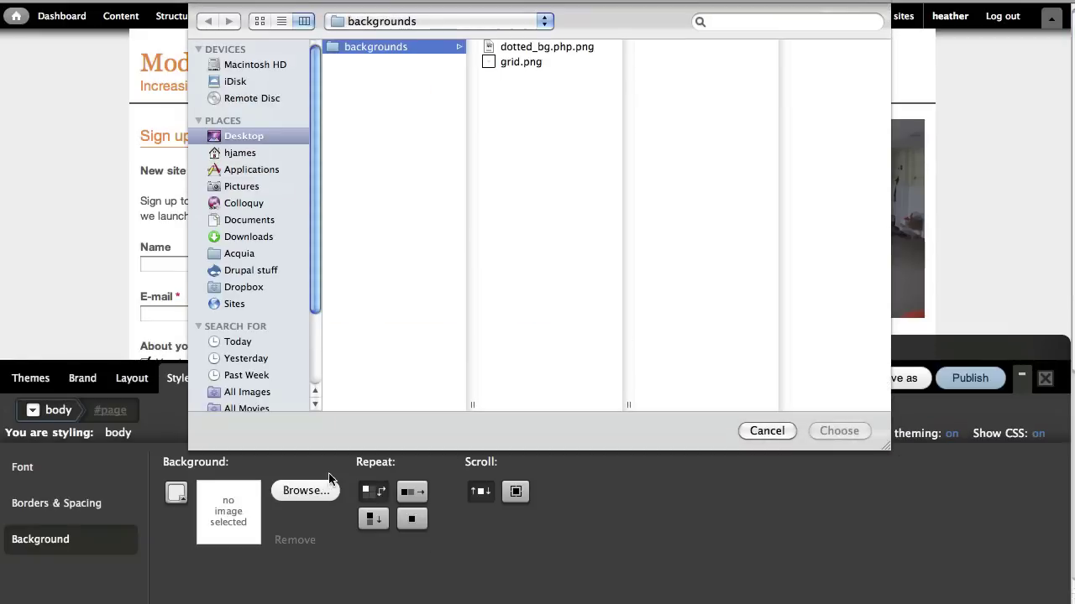
{"action": "left_click", "coordinate": [541, 47]}
{"action": "left_click", "coordinate": [823, 431]}
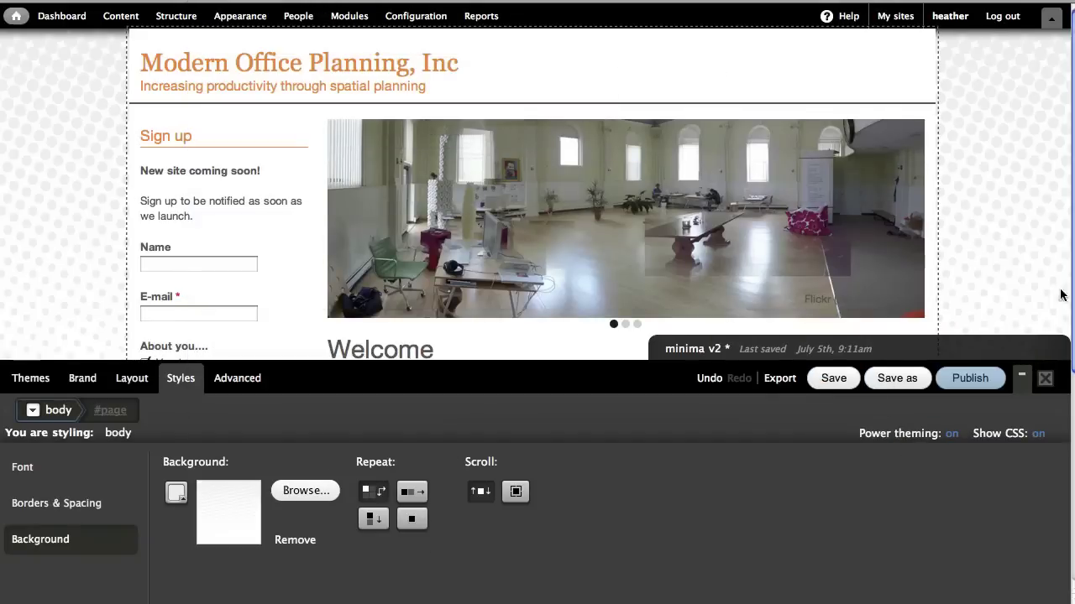
- Set the body's dotted background image to tile in both directions
{"action": "left_click", "coordinate": [1024, 380]}
{"action": "scroll", "coordinate": [1043, 412], "scroll_direction": "down", "scroll_amount": 6}
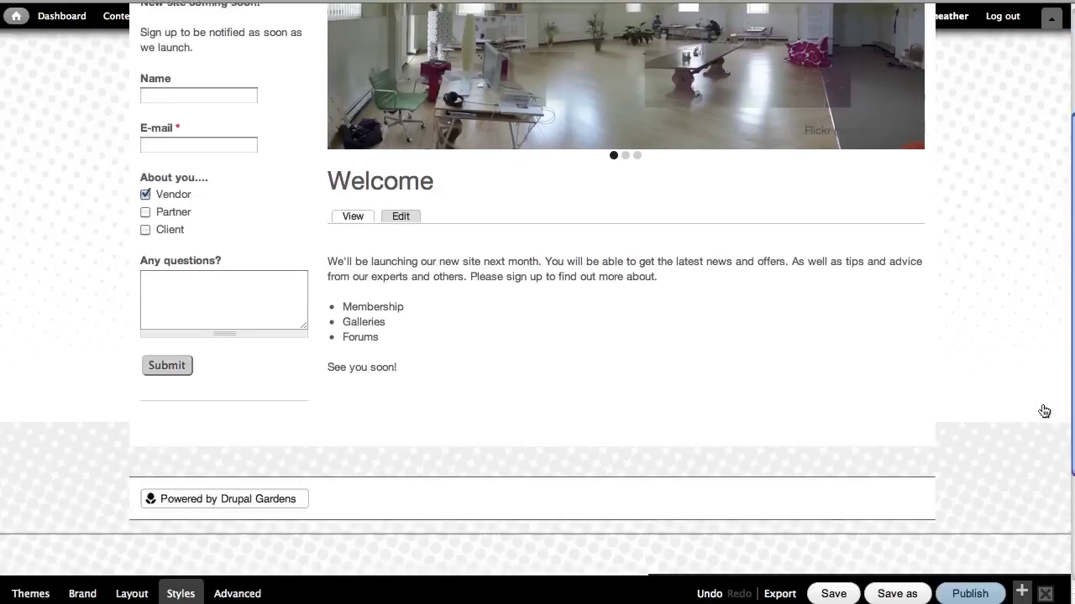
{"action": "scroll", "coordinate": [1043, 411], "scroll_direction": "up", "scroll_amount": 8}
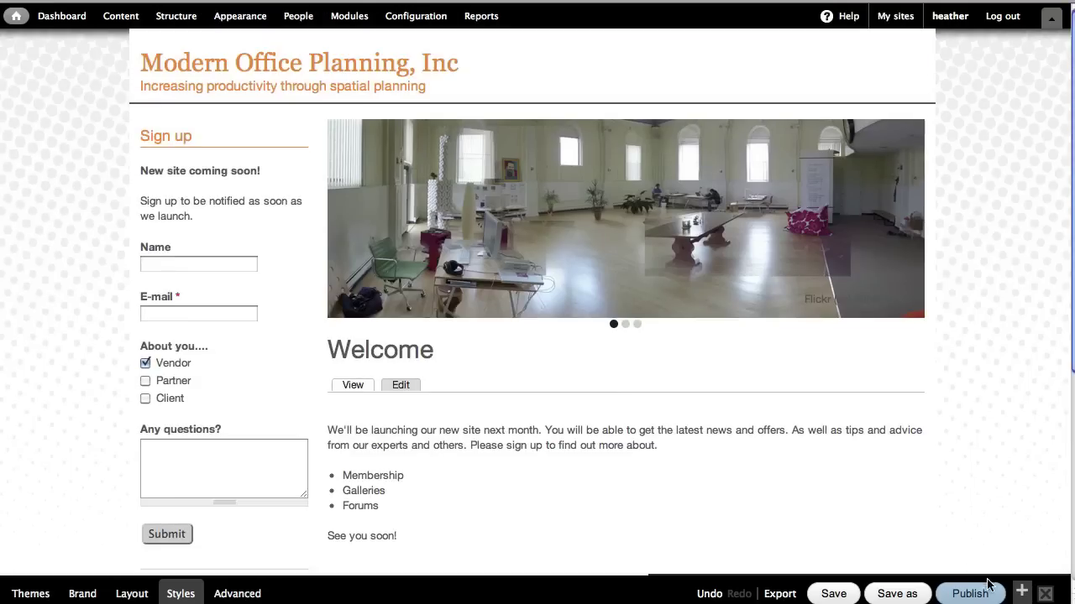
{"action": "left_click", "coordinate": [1022, 590]}
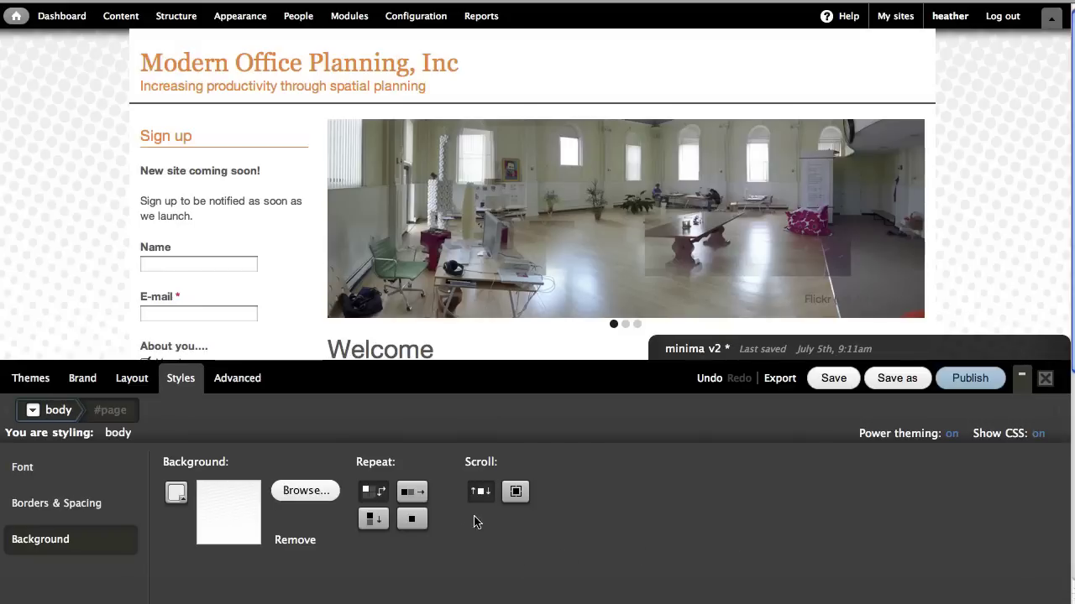
{"action": "left_click", "coordinate": [411, 492]}
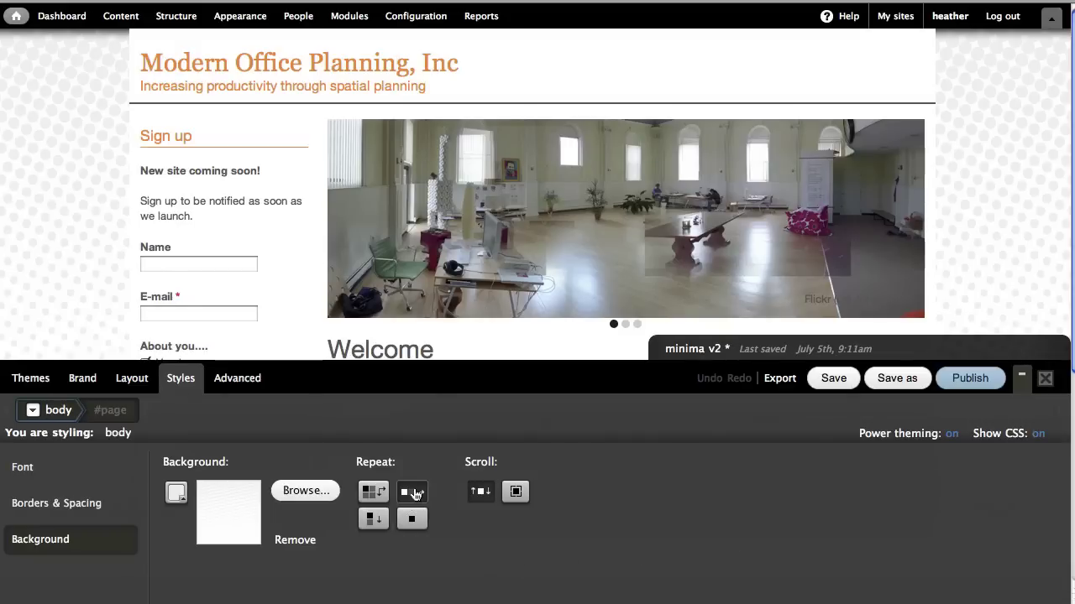
- Set the body background colour to white
{"action": "left_click", "coordinate": [1022, 379]}
{"action": "scroll", "coordinate": [1025, 368], "scroll_direction": "down", "scroll_amount": 5}
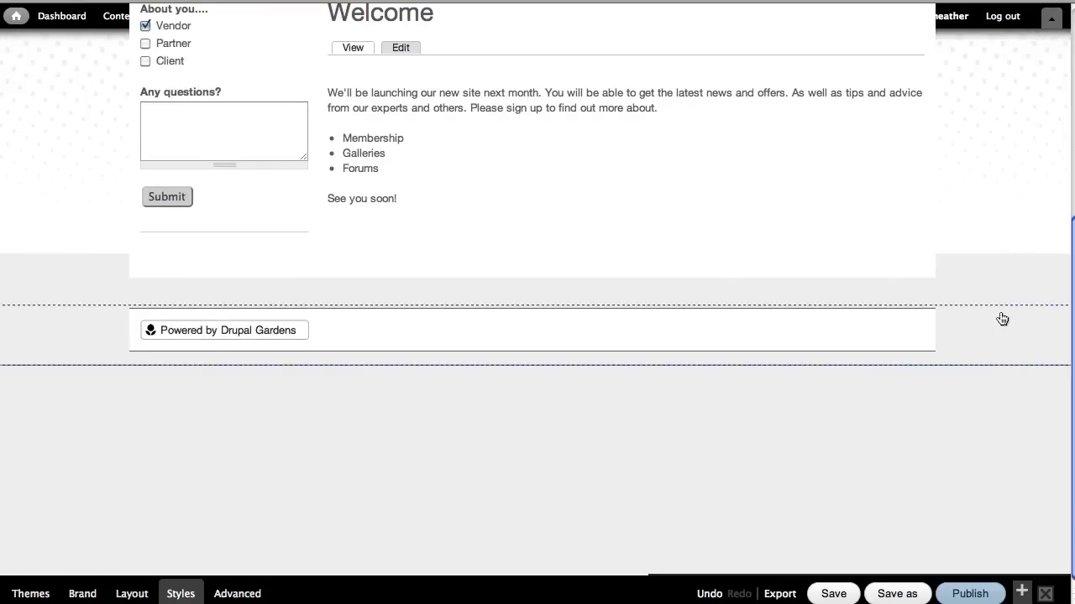
{"action": "left_click", "coordinate": [1021, 591]}
{"action": "left_click", "coordinate": [176, 492]}
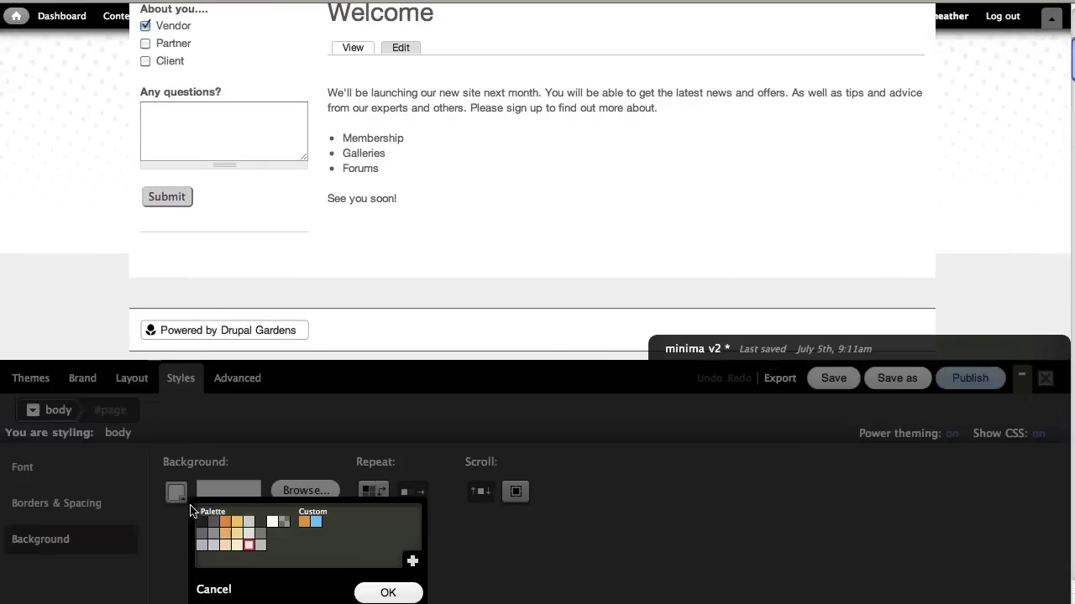
{"action": "left_click", "coordinate": [272, 522]}
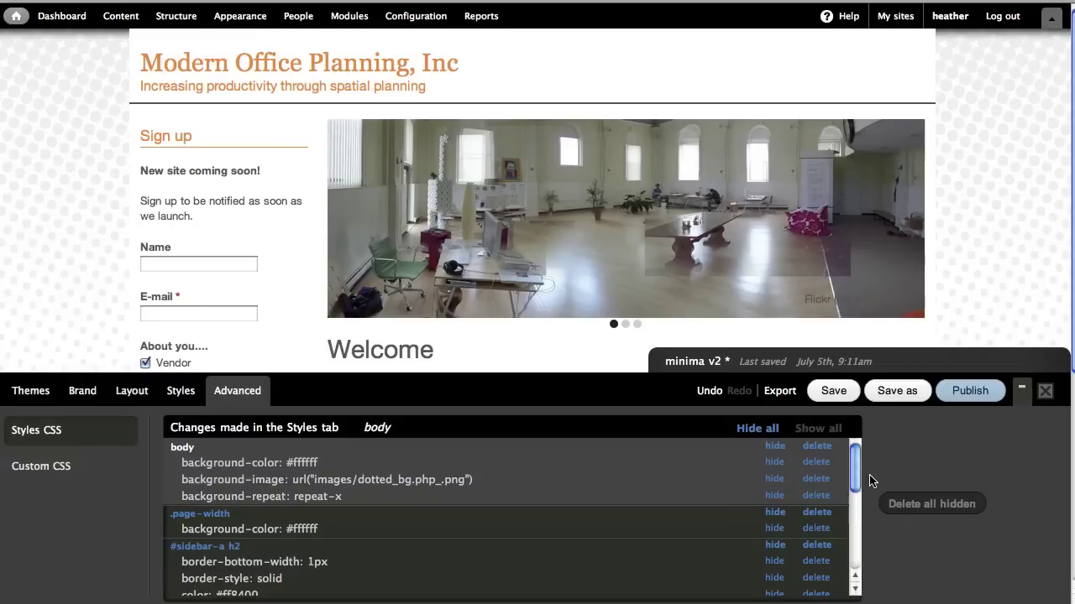
- Make grid.png the body's only background image and adjust how the pattern repeats
{"action": "left_click_drag", "start_coordinate": [855, 485], "coordinate": [880, 434]}
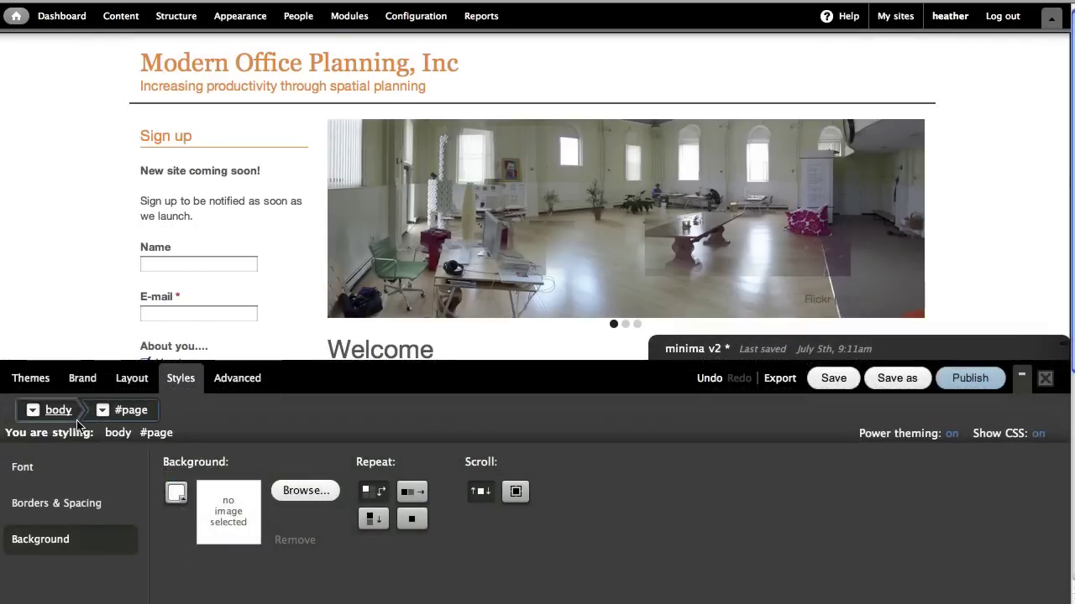
{"action": "left_click", "coordinate": [129, 412]}
{"action": "left_click", "coordinate": [305, 490]}
{"action": "left_click", "coordinate": [527, 65]}
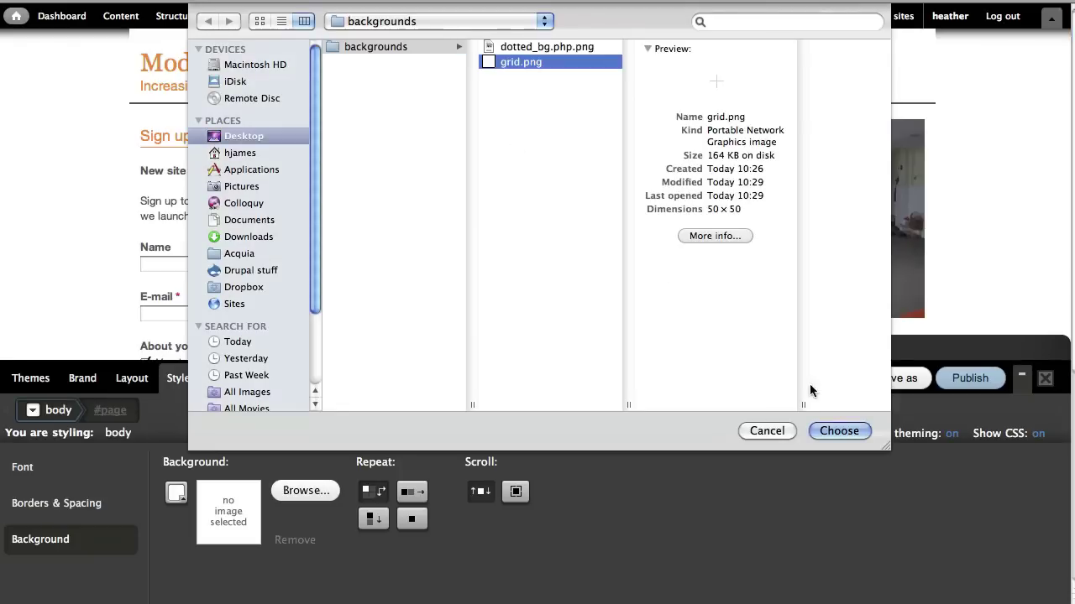
{"action": "left_click", "coordinate": [862, 439]}
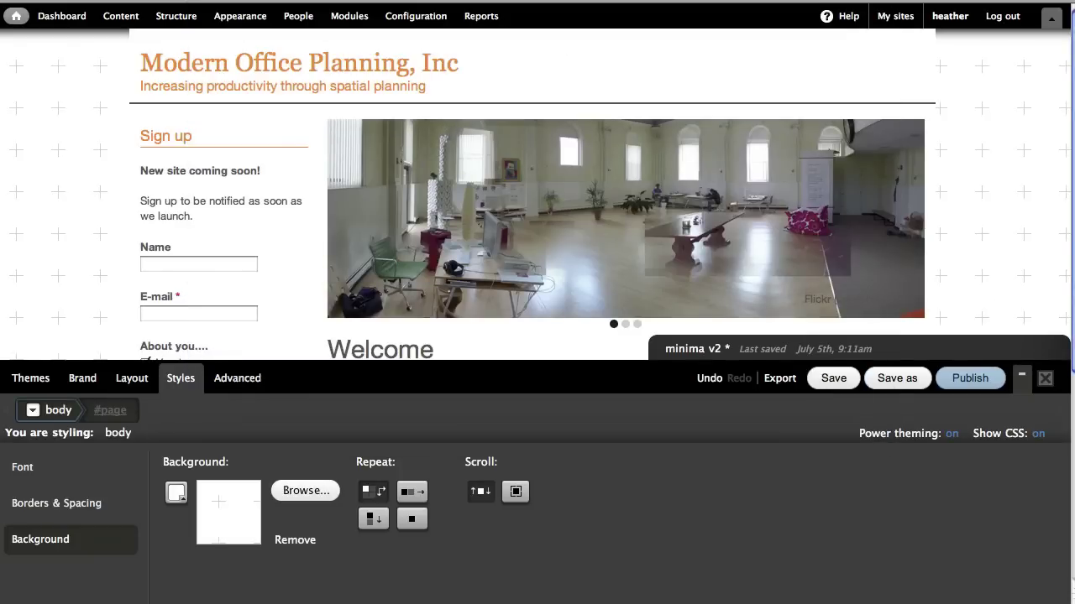
{"action": "scroll", "coordinate": [1046, 266], "scroll_direction": "down", "scroll_amount": 5}
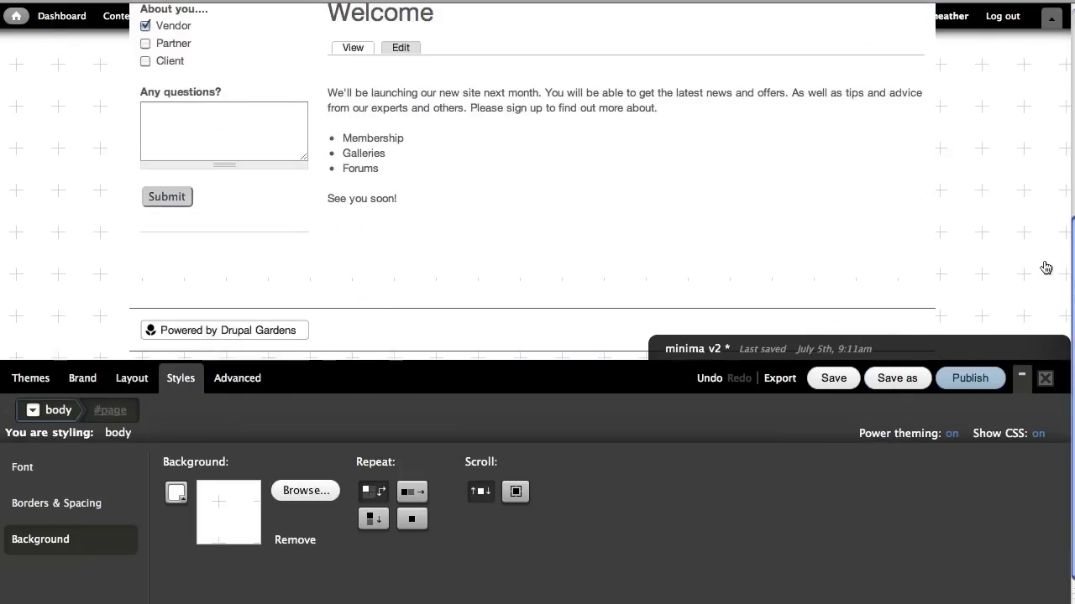
{"action": "left_click", "coordinate": [369, 520]}
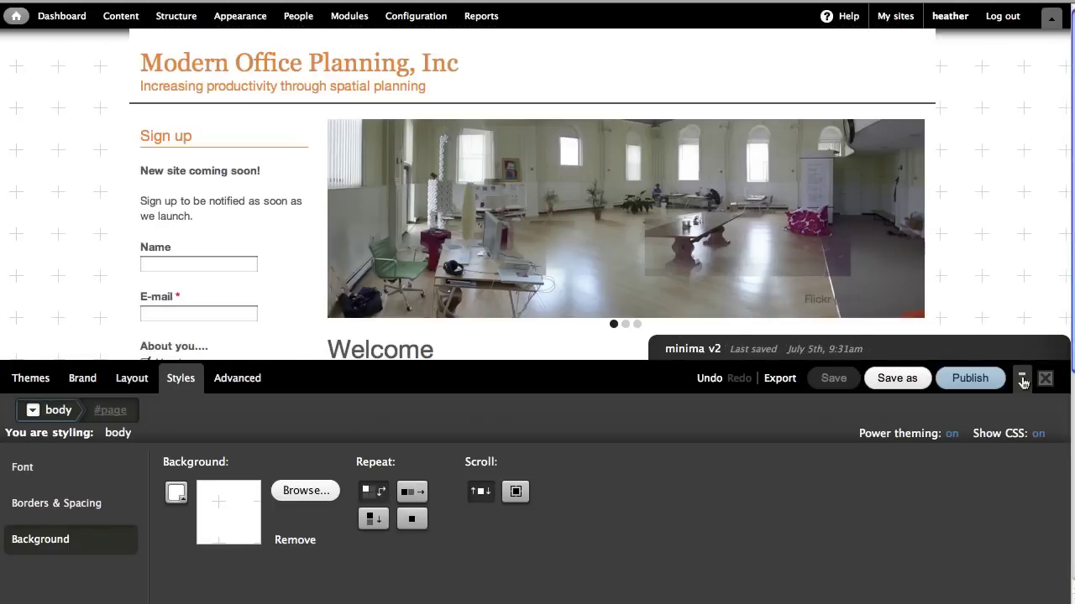
- Select the Powered by Drupal Gardens footer strip as the styling target
{"action": "left_click", "coordinate": [1023, 379]}
{"action": "scroll", "coordinate": [1026, 364], "scroll_direction": "down", "scroll_amount": 5}
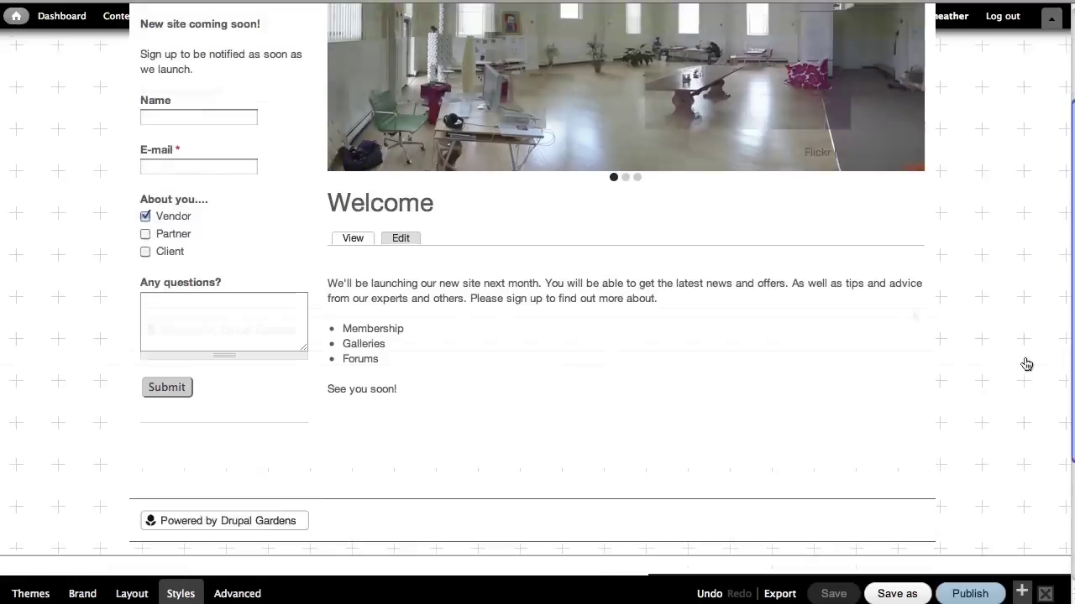
{"action": "left_click", "coordinate": [1020, 594]}
- Set the footer's top and bottom border widths to 0, then review its background colour options
{"action": "left_click", "coordinate": [84, 516]}
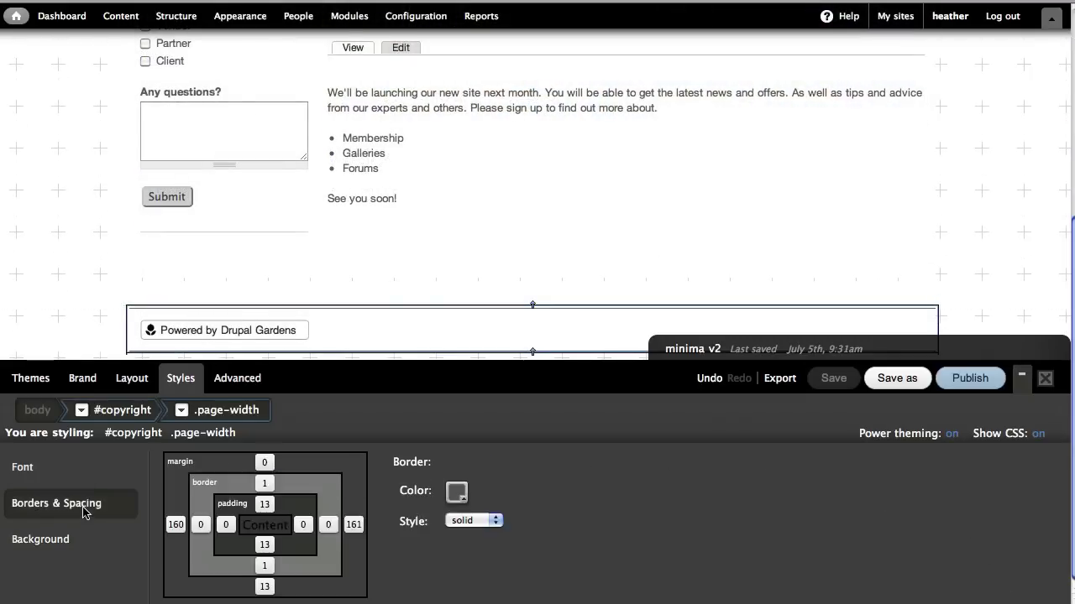
{"action": "left_click_drag", "start_coordinate": [264, 483], "coordinate": [243, 492]}
{"action": "left_click_drag", "start_coordinate": [264, 564], "coordinate": [249, 572]}
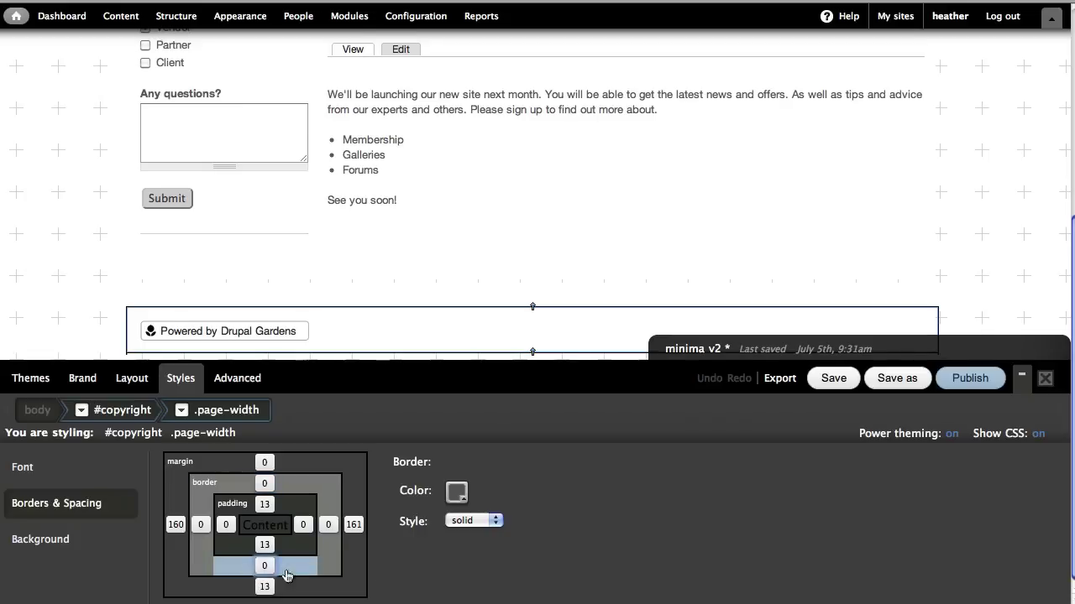
{"action": "left_click", "coordinate": [89, 543]}
{"action": "left_click", "coordinate": [176, 495]}
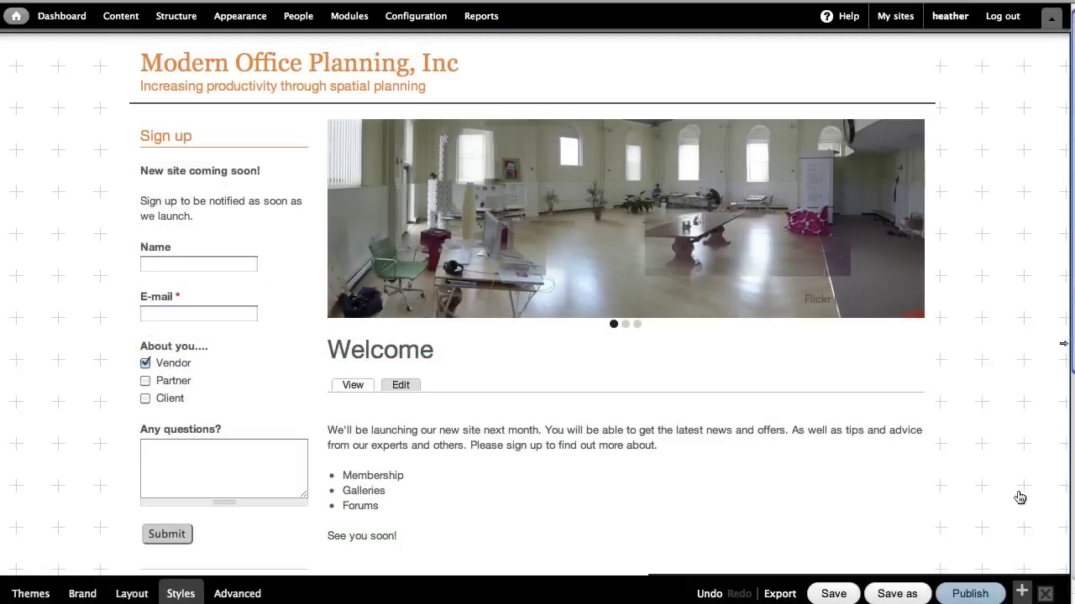
- Store the footer border changes in minima v2, then collapse the Theme Builder panel
{"action": "left_click", "coordinate": [1021, 594]}
{"action": "left_click", "coordinate": [828, 376]}
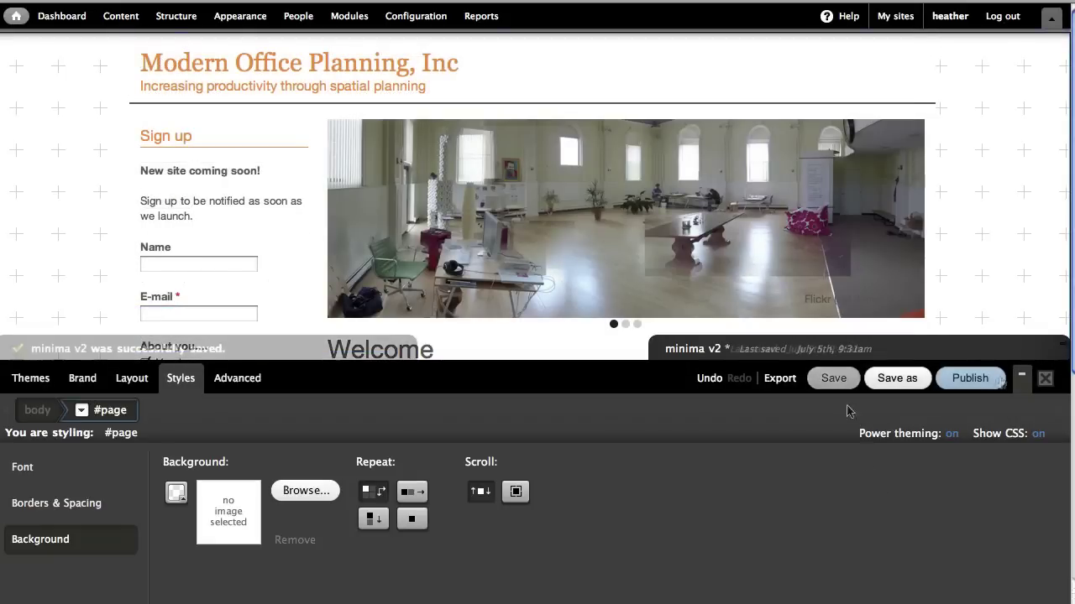
{"action": "left_click", "coordinate": [1019, 380]}
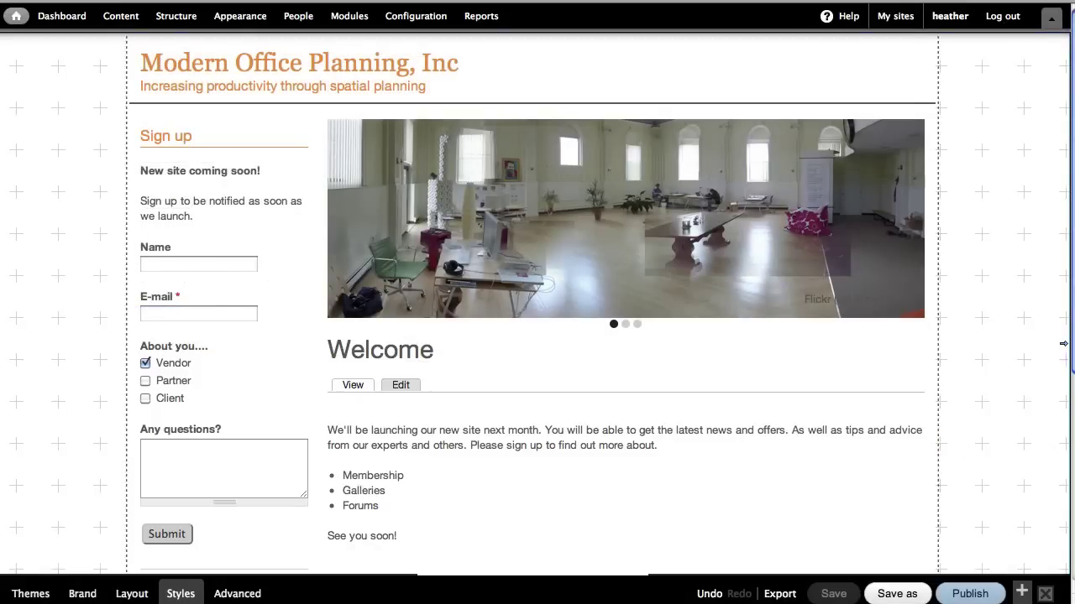